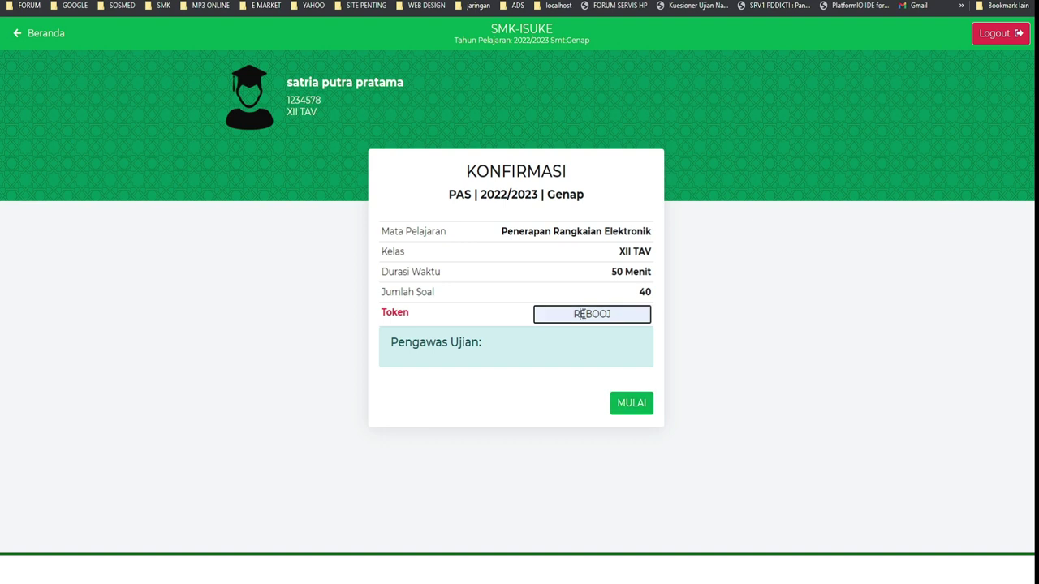
# - Complete the exam token, start the Penerapan Rangkaian Elektronik exam and accept the exam rules
pyautogui.write('E')
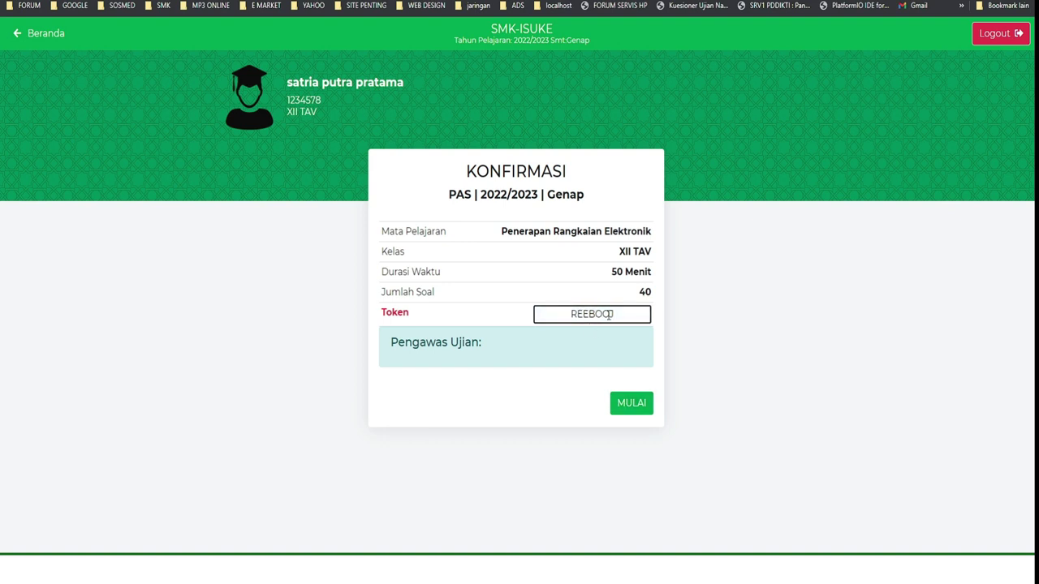
pyautogui.click(634, 405)
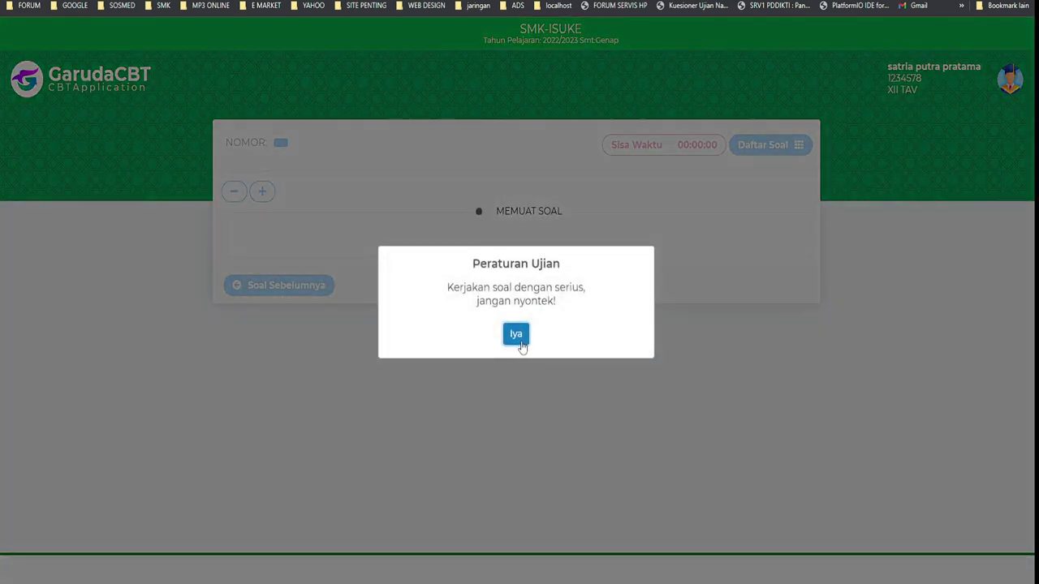
pyautogui.click(516, 334)
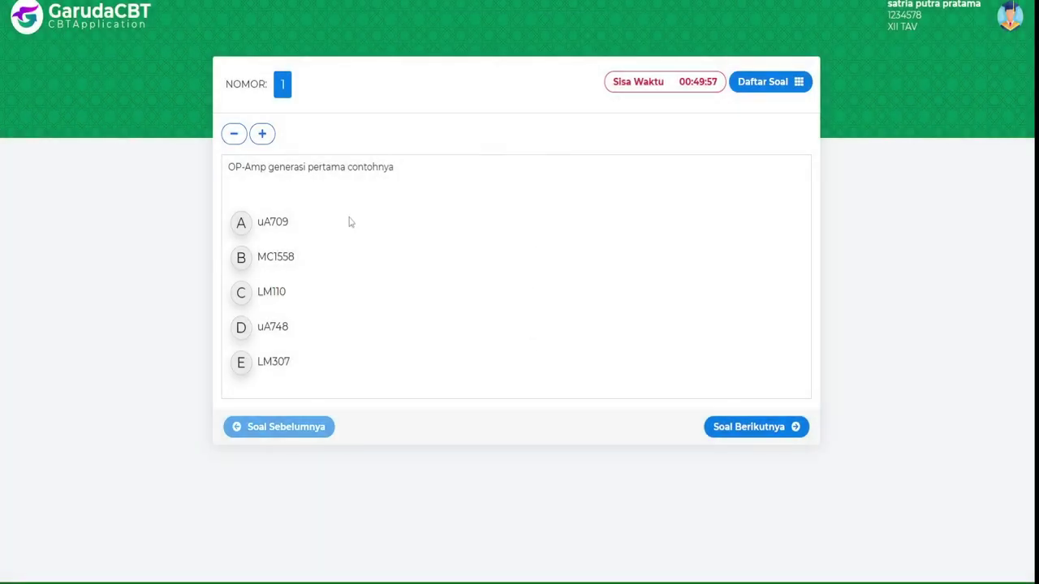
# - Answer exam questions 1 through 4 with option A each and advance to question 5
pyautogui.click(241, 224)
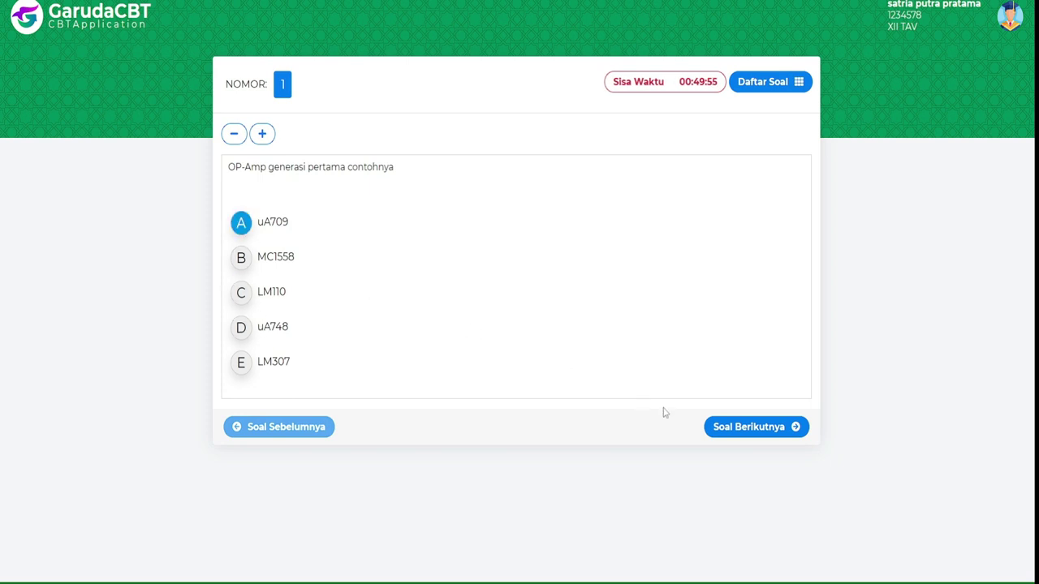
pyautogui.click(763, 428)
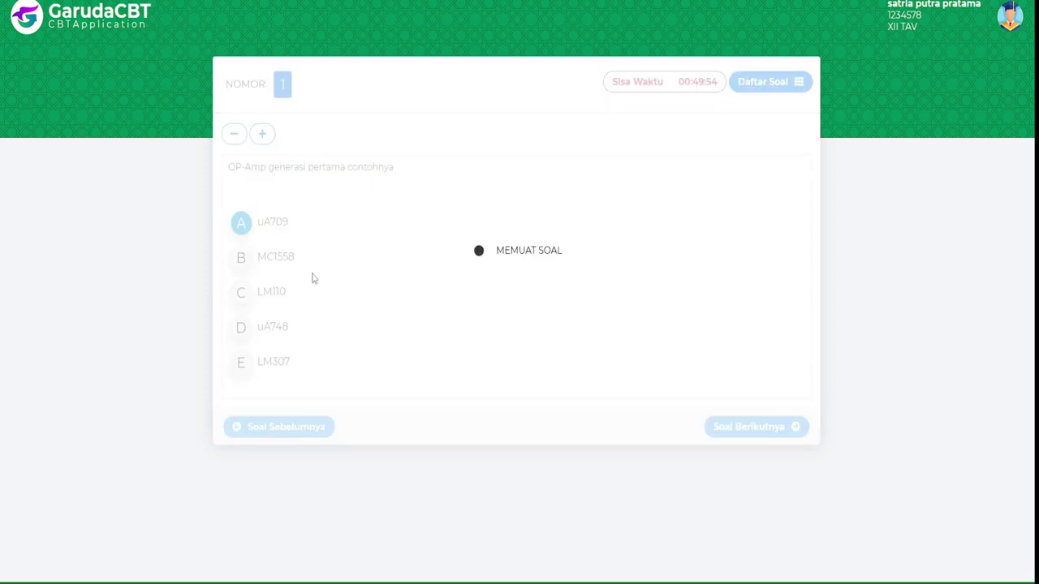
pyautogui.click(242, 229)
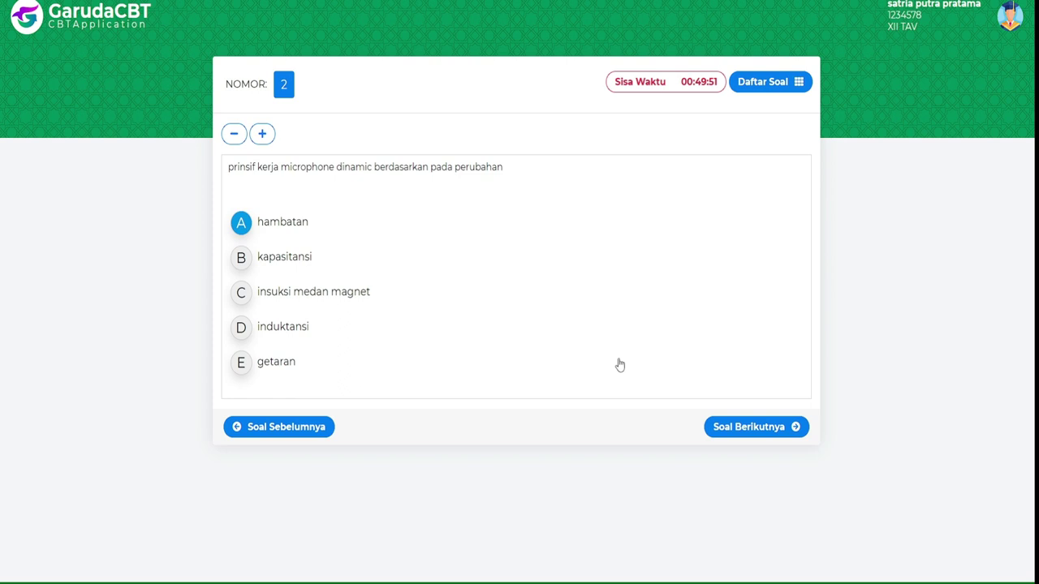
pyautogui.click(733, 429)
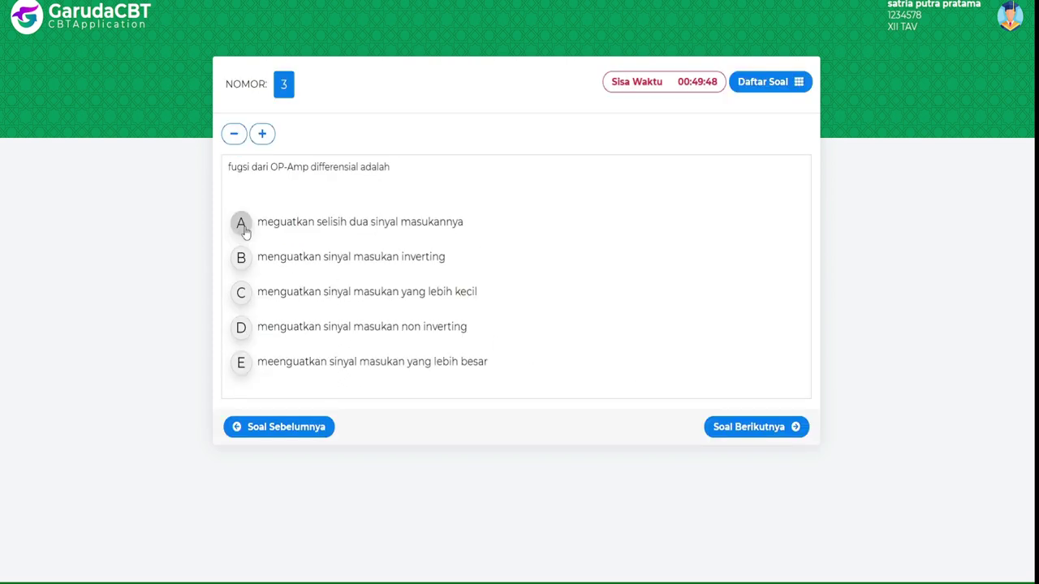
pyautogui.click(242, 229)
pyautogui.click(730, 426)
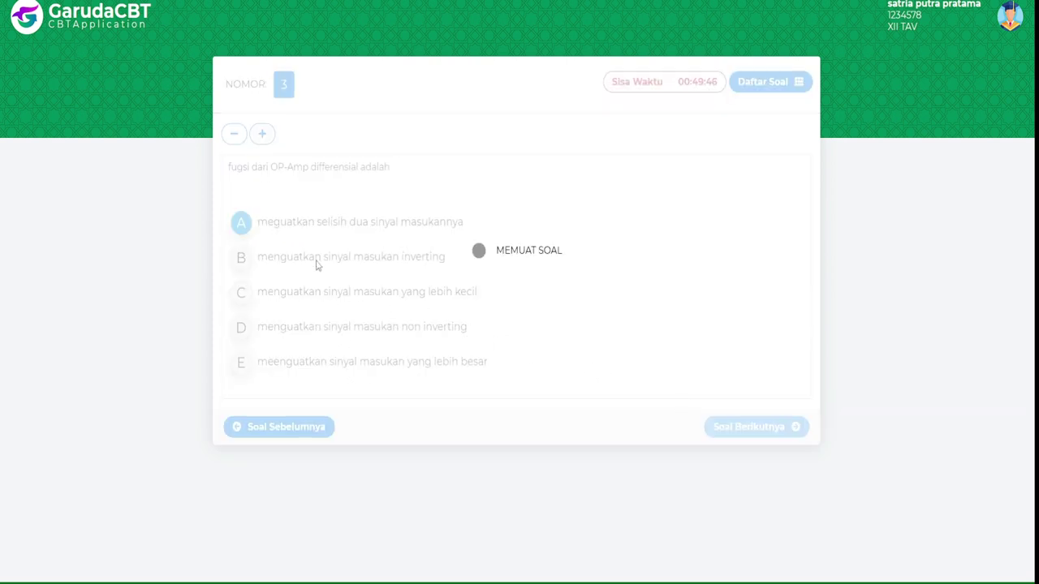
pyautogui.click(241, 224)
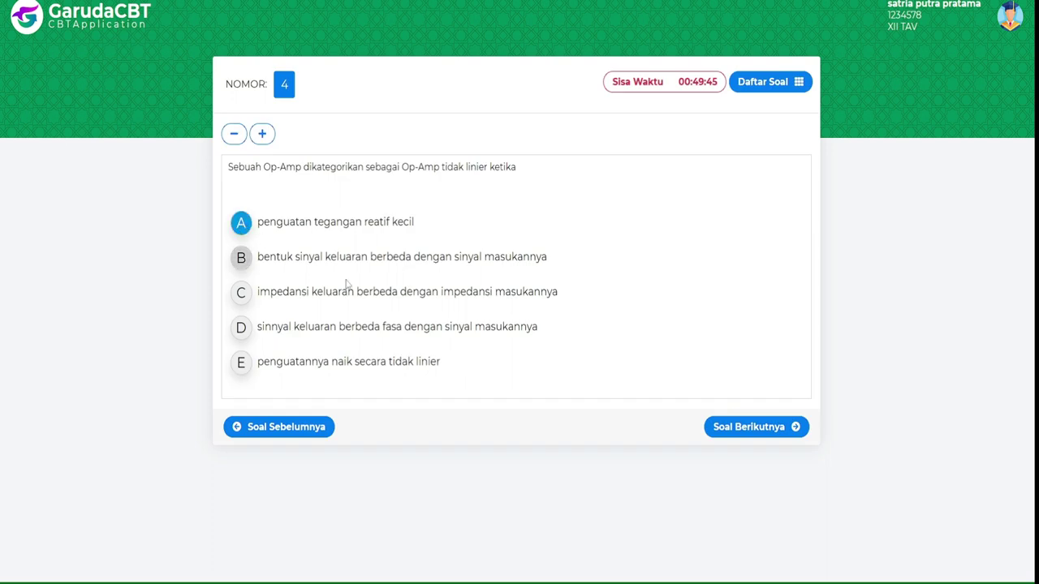
pyautogui.click(742, 432)
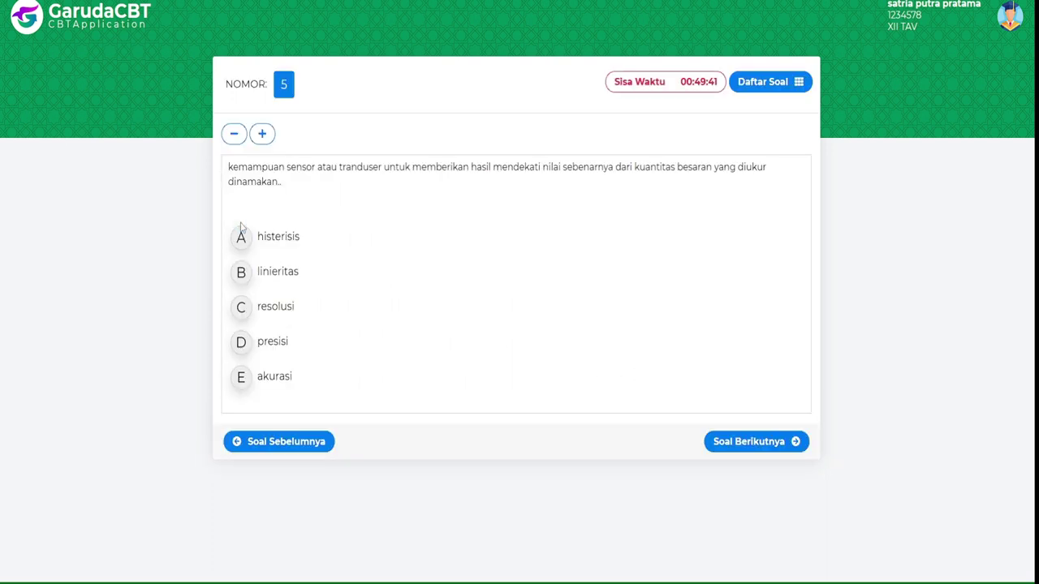
# - Answer exam questions 5 through 8 with option A each and advance to question 9
pyautogui.click(241, 235)
pyautogui.click(771, 448)
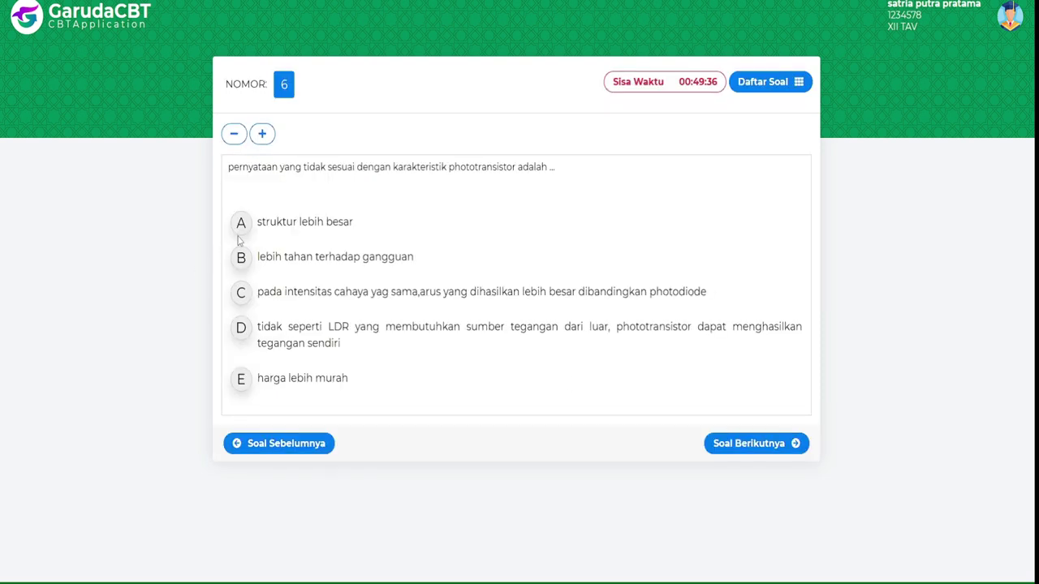
pyautogui.click(240, 224)
pyautogui.click(773, 444)
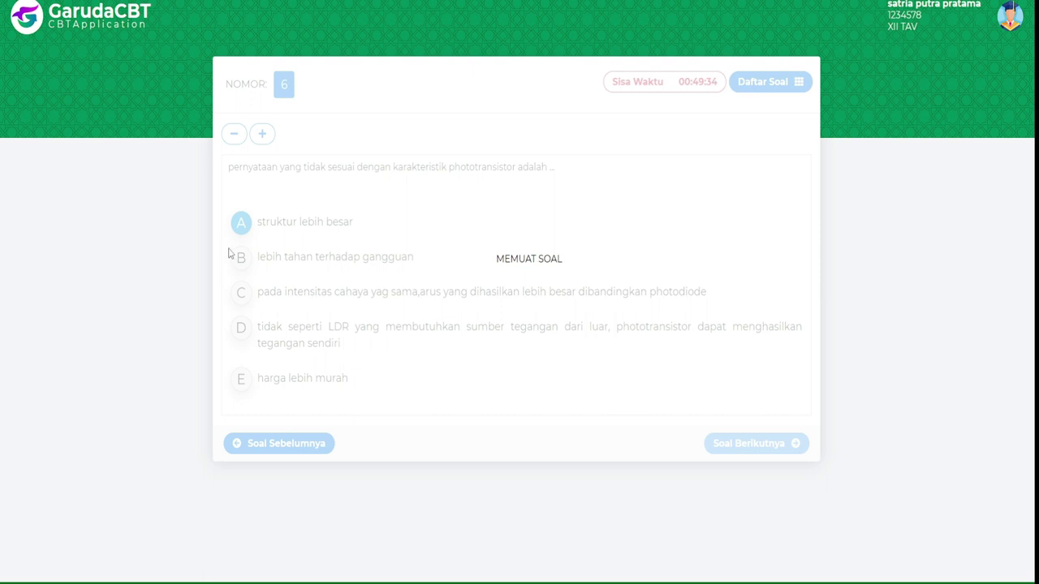
pyautogui.click(241, 224)
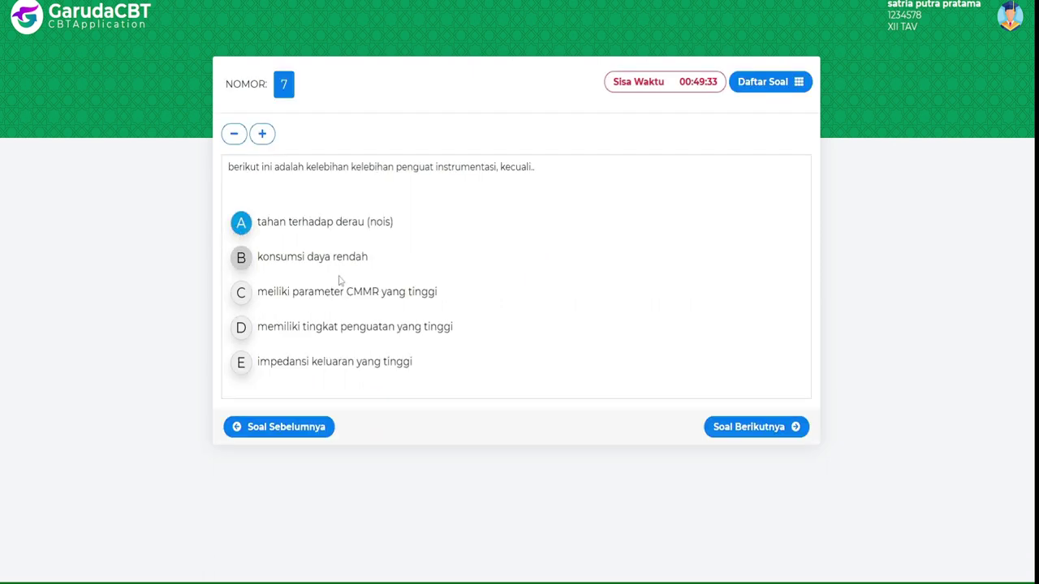
pyautogui.click(743, 429)
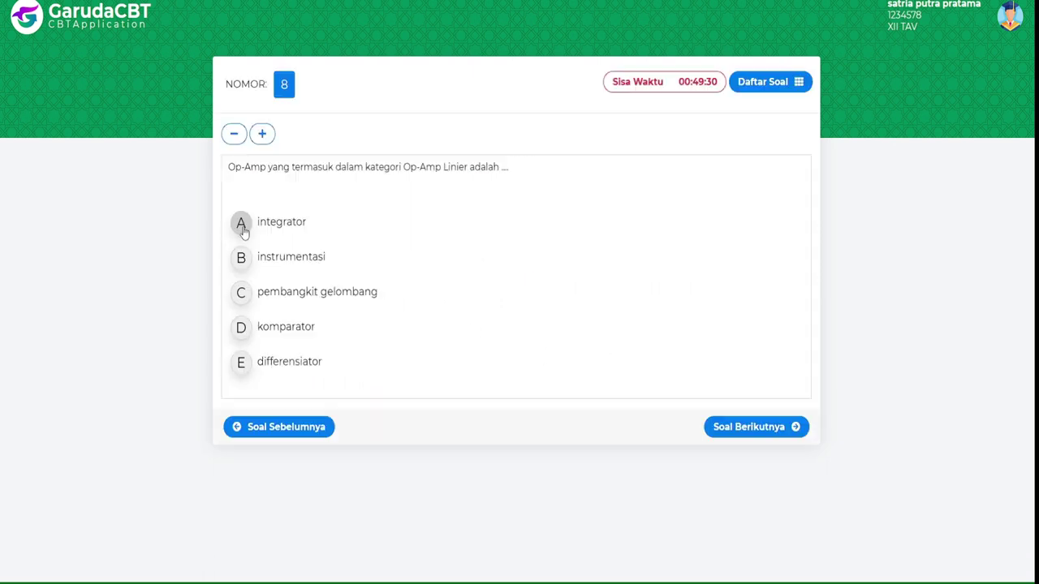
pyautogui.click(241, 224)
pyautogui.click(750, 428)
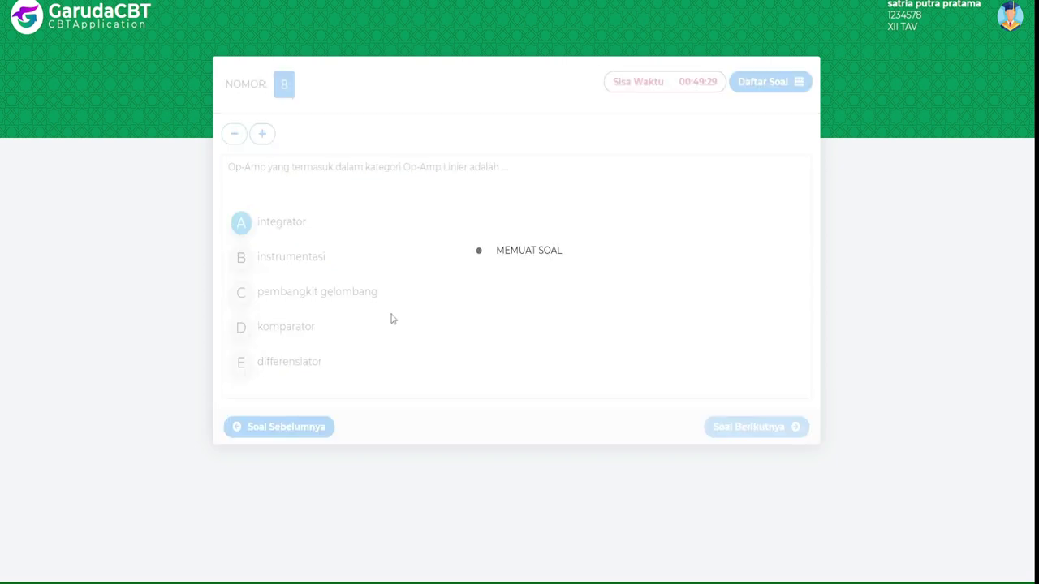
# - Answer exam questions 9 through 12 with option A each and advance to question 13
pyautogui.click(238, 227)
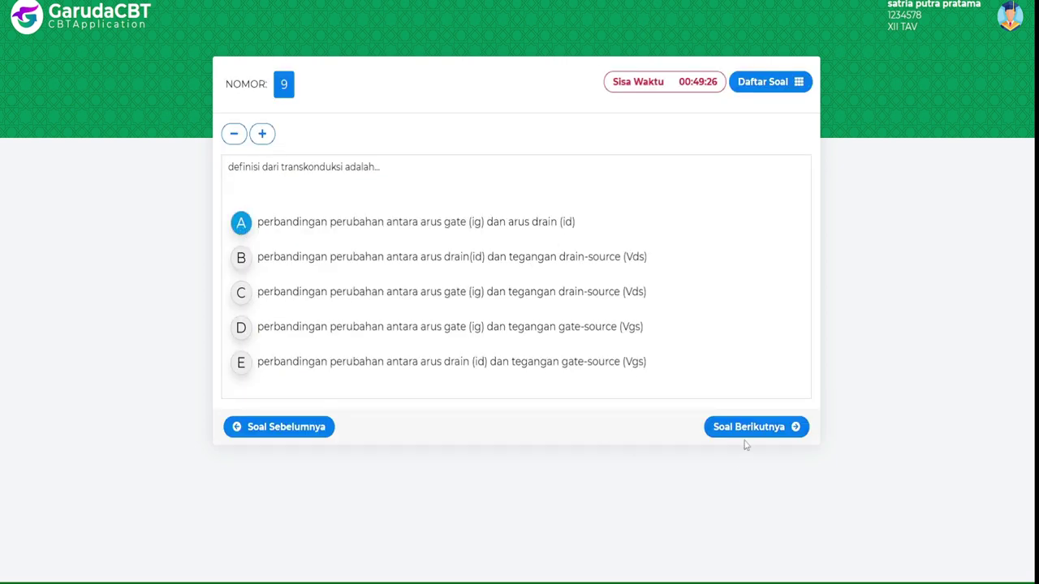
pyautogui.click(706, 420)
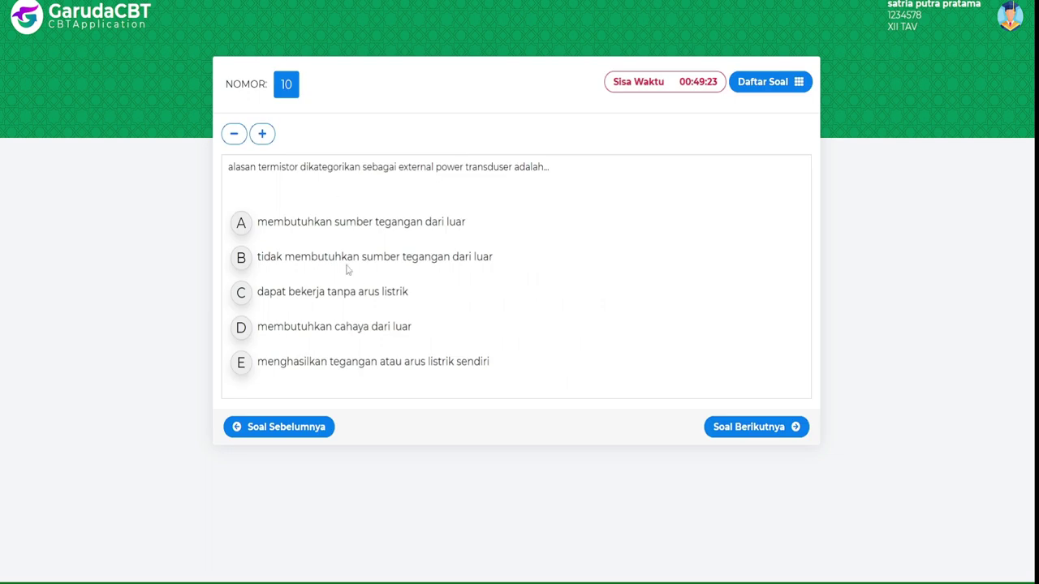
pyautogui.click(238, 225)
pyautogui.click(751, 425)
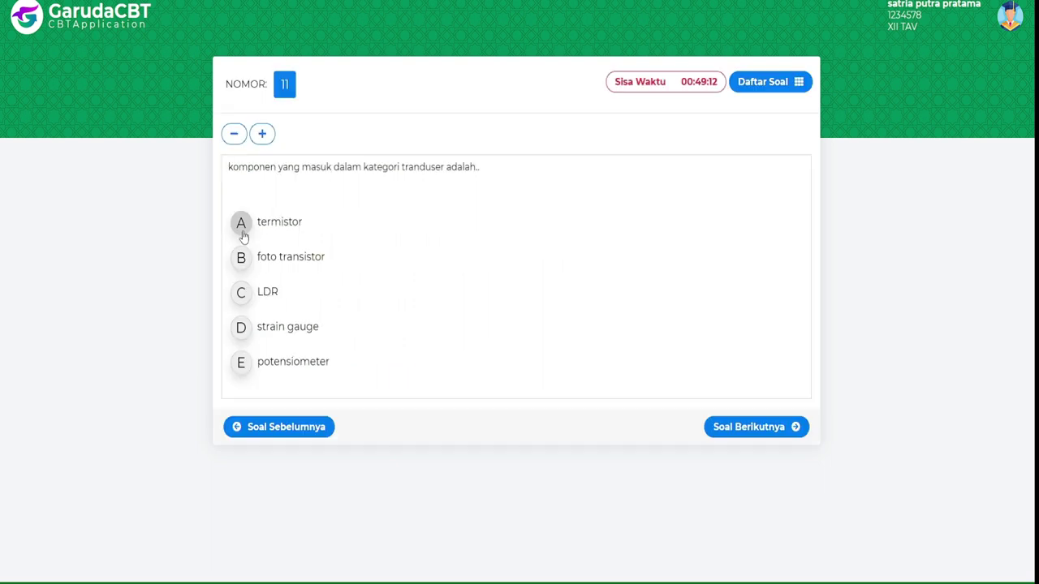
pyautogui.click(241, 233)
pyautogui.click(706, 419)
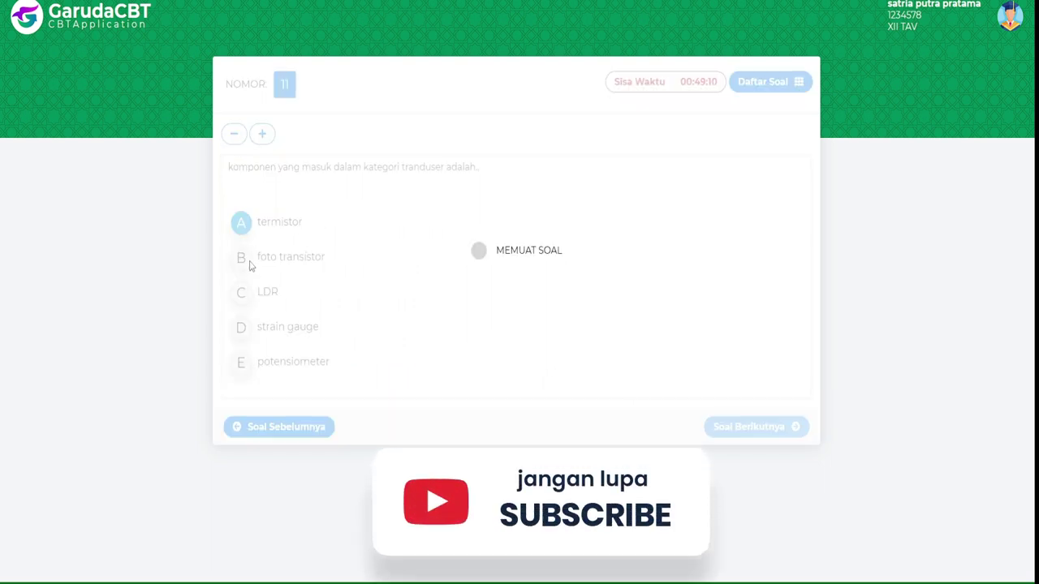
pyautogui.click(242, 358)
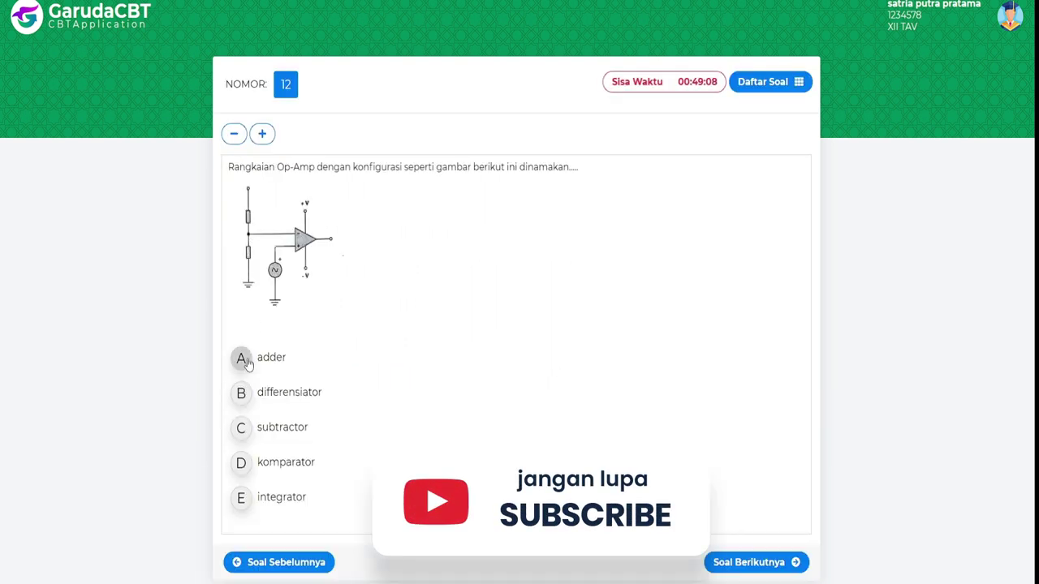
pyautogui.click(750, 560)
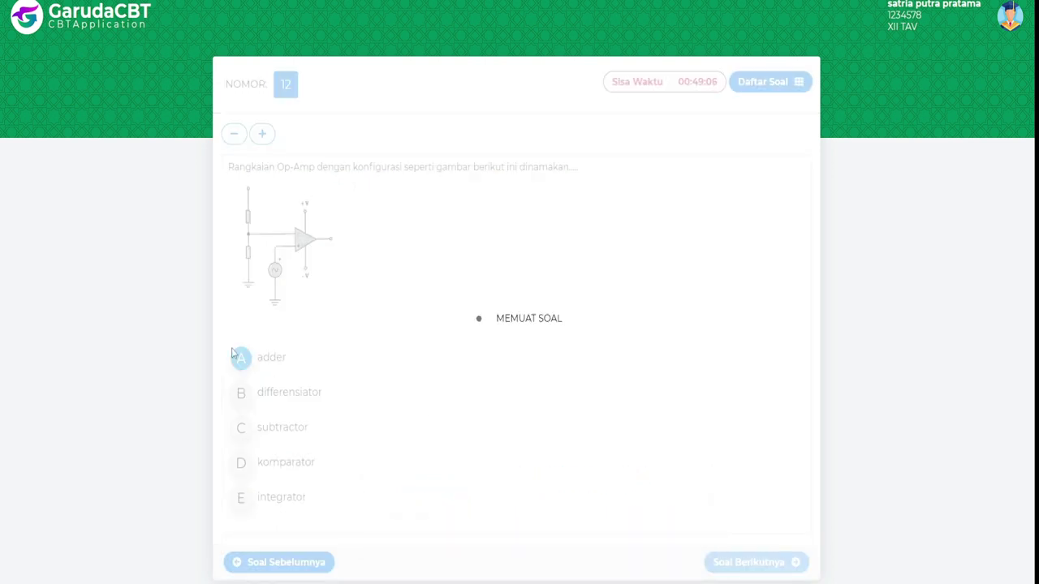
# - Answer exam questions 13 through 16 with option A each and advance to question 17
pyautogui.click(242, 223)
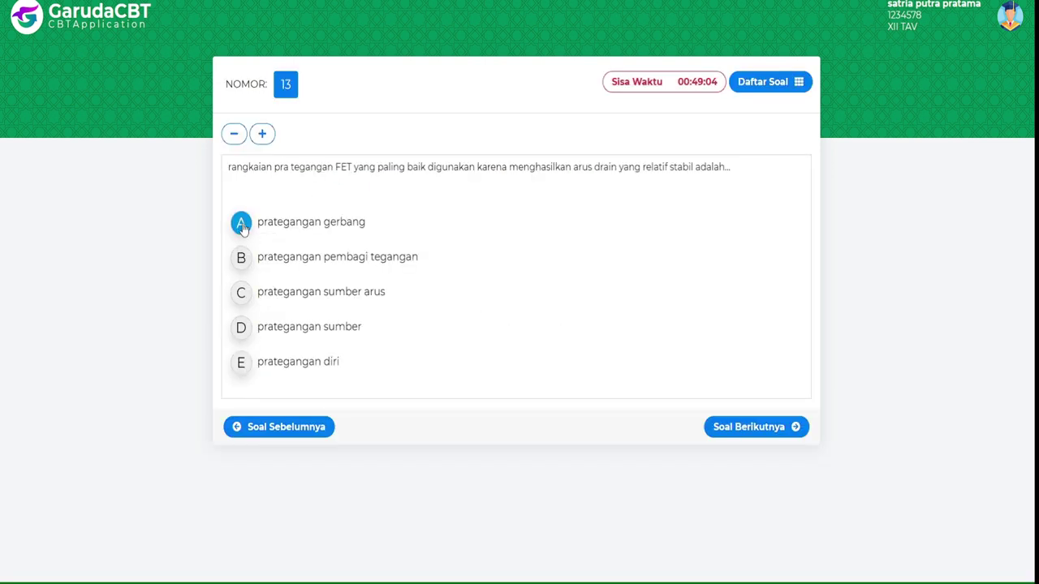
pyautogui.click(717, 426)
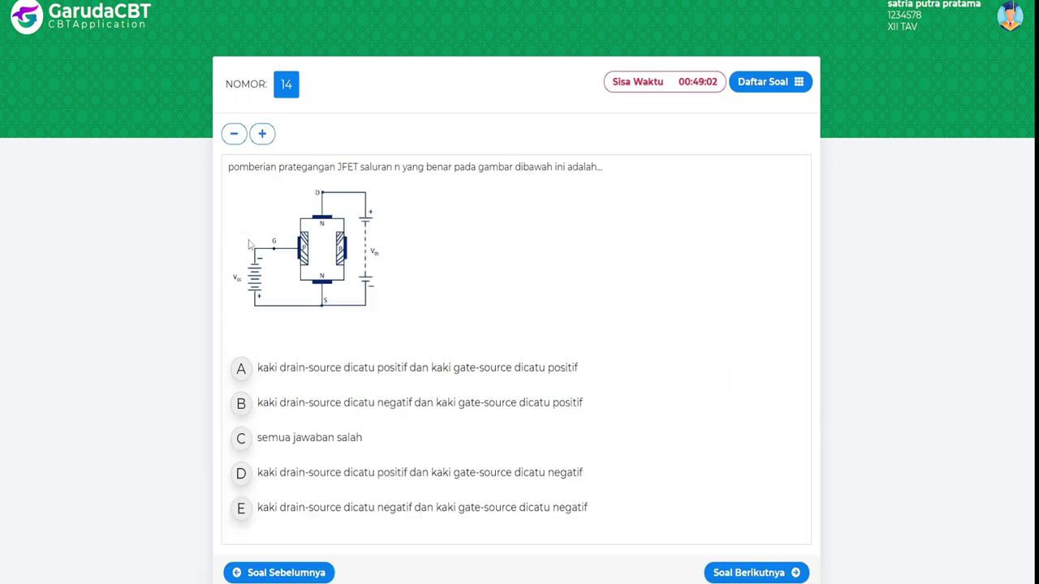
pyautogui.click(243, 368)
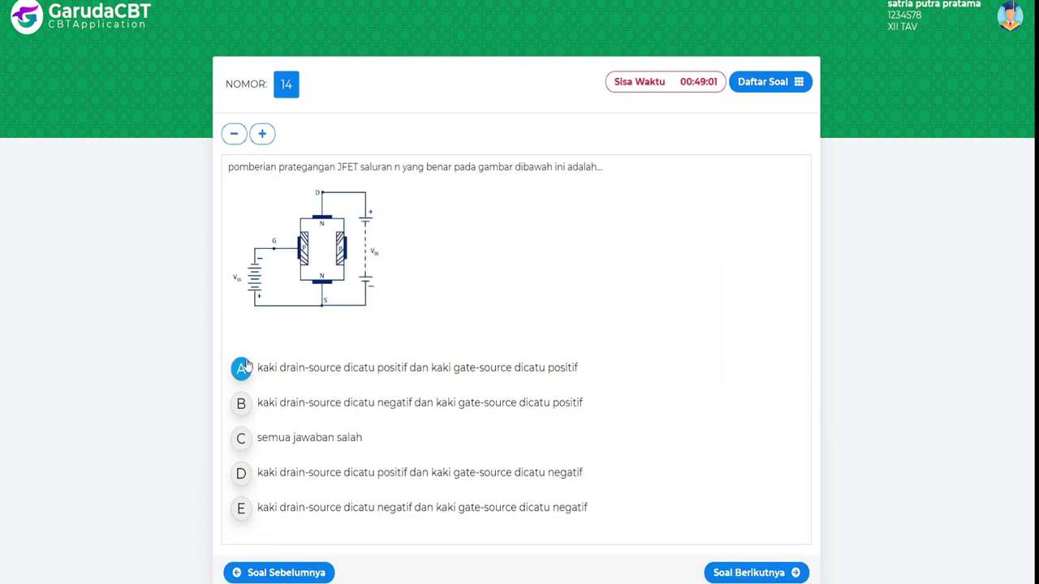
pyautogui.click(765, 572)
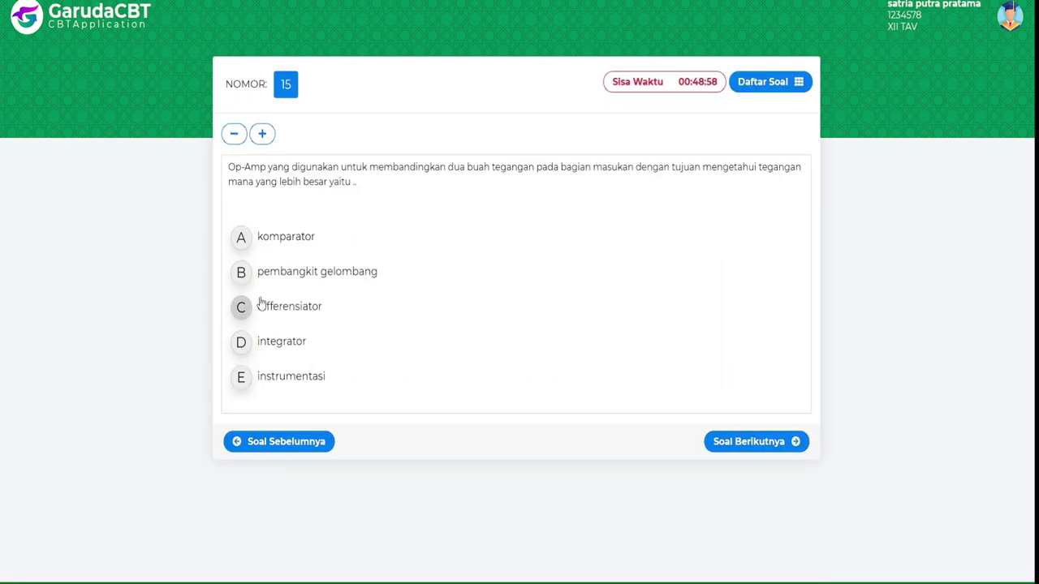
pyautogui.click(242, 238)
pyautogui.click(785, 443)
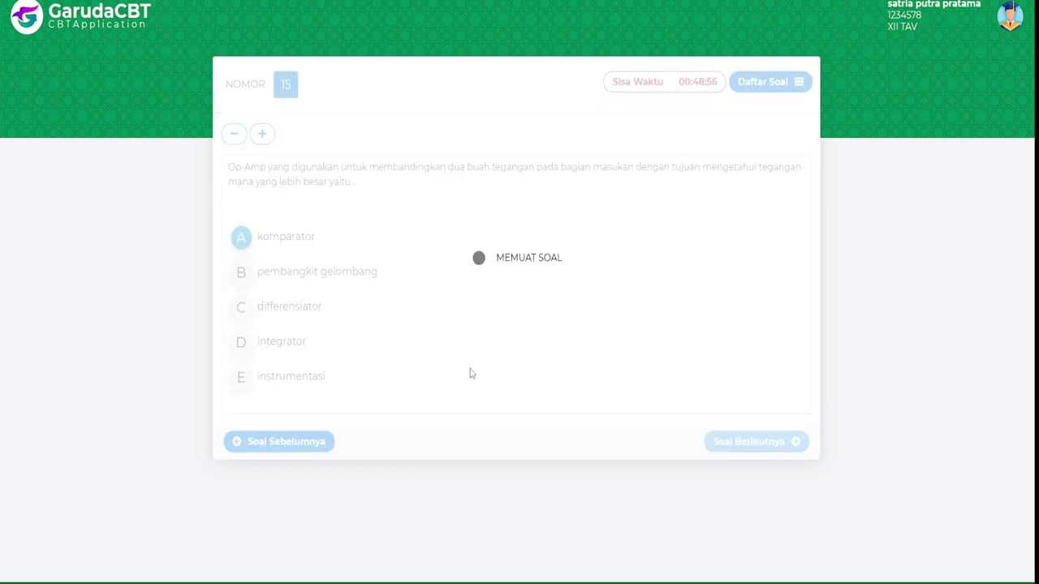
pyautogui.click(241, 222)
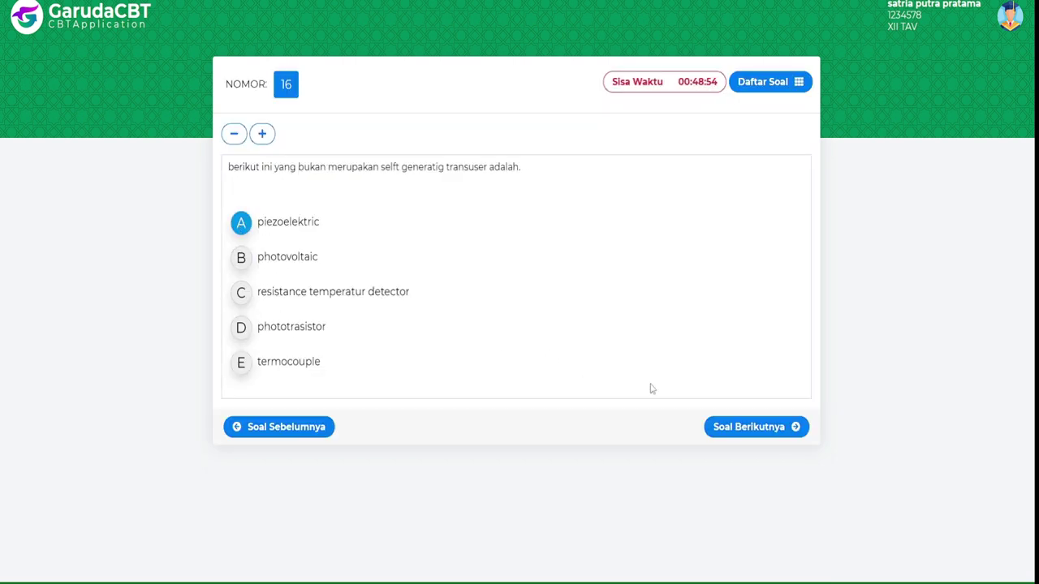
pyautogui.click(727, 442)
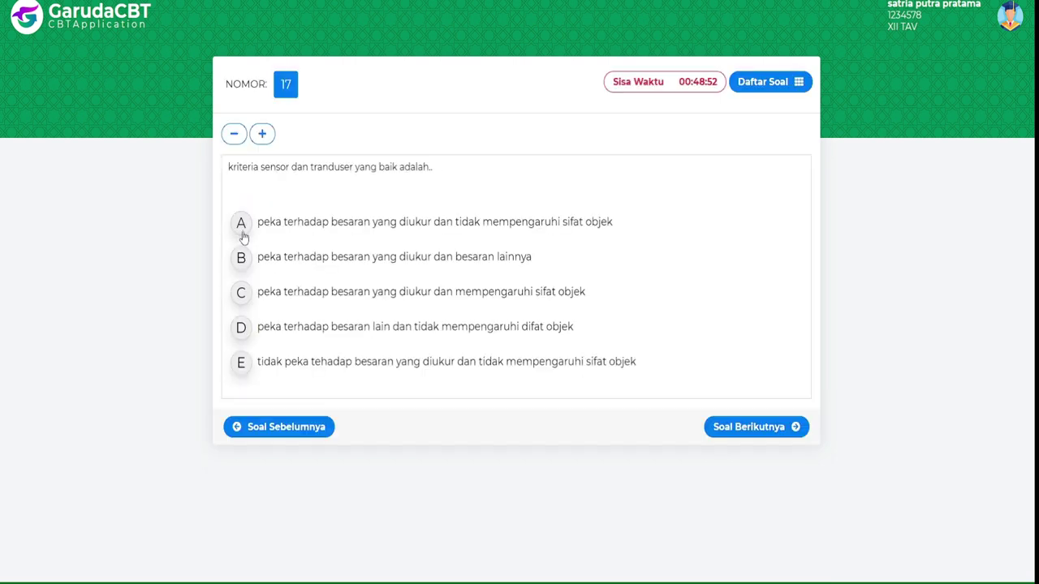
# - Answer exam questions 17 through 21 with option A each, staying on question 21
pyautogui.click(242, 228)
pyautogui.click(738, 427)
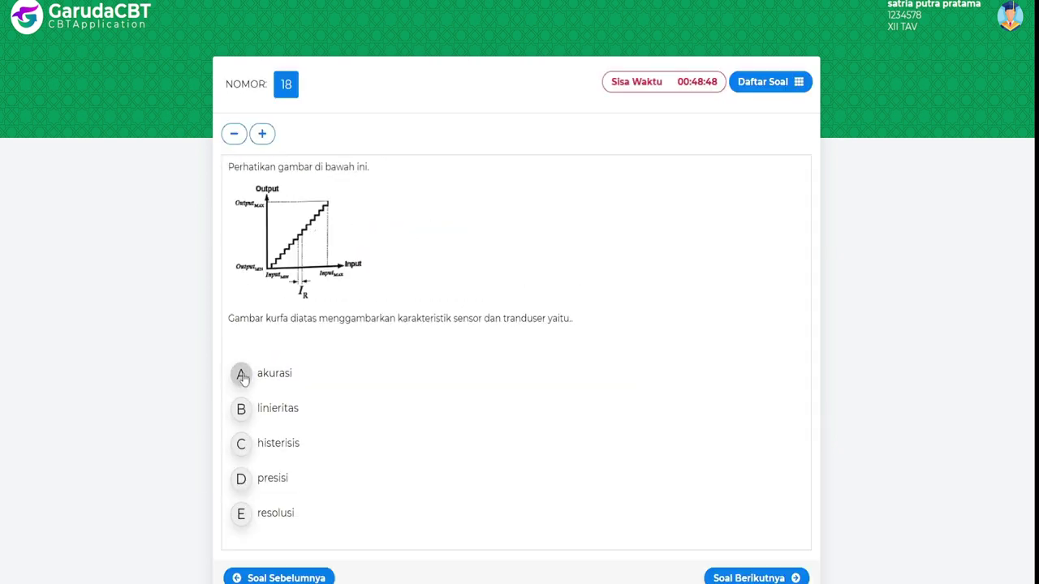
pyautogui.click(241, 374)
pyautogui.click(755, 578)
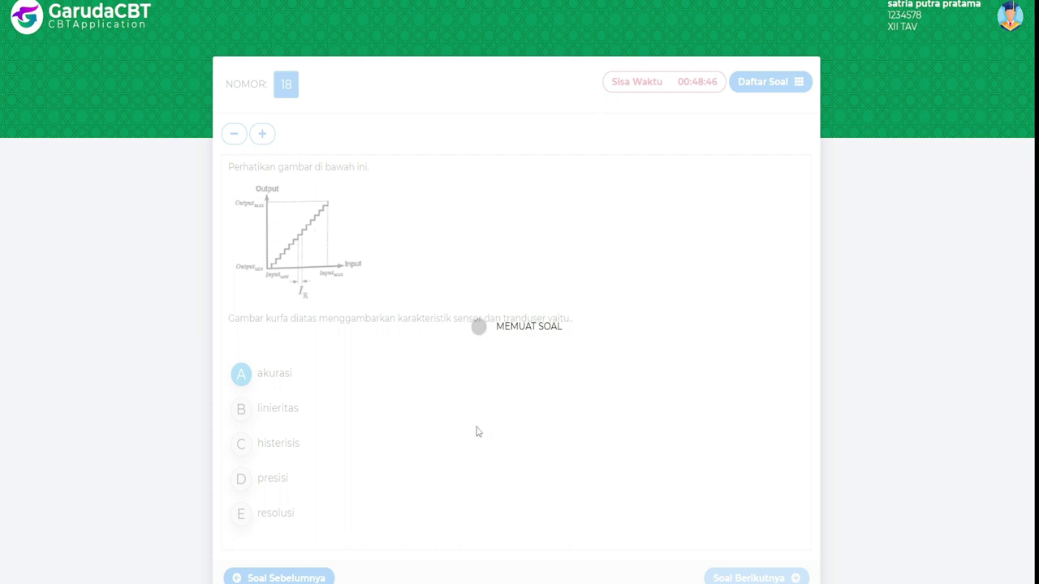
pyautogui.click(241, 224)
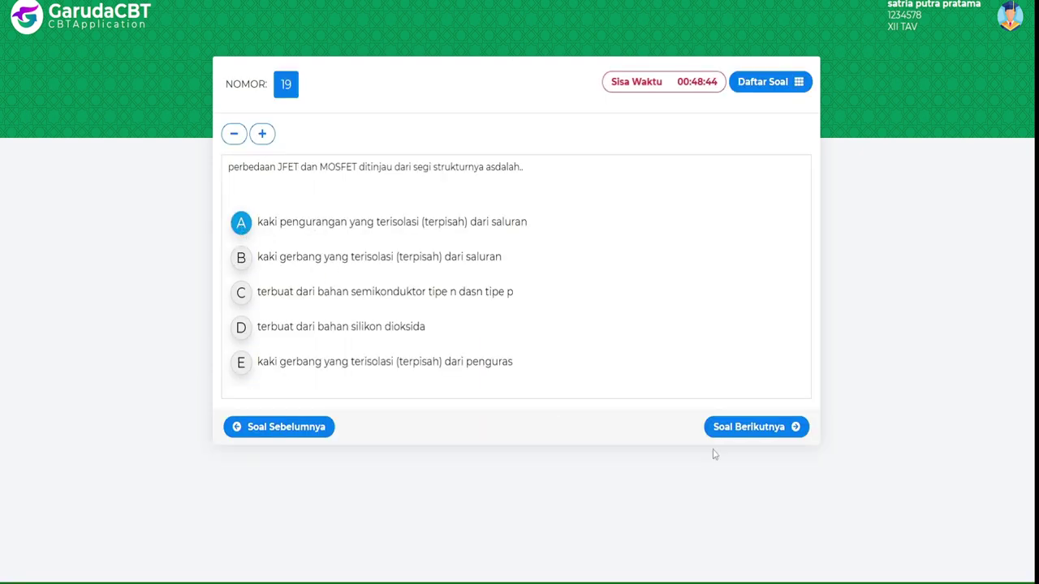
pyautogui.click(776, 427)
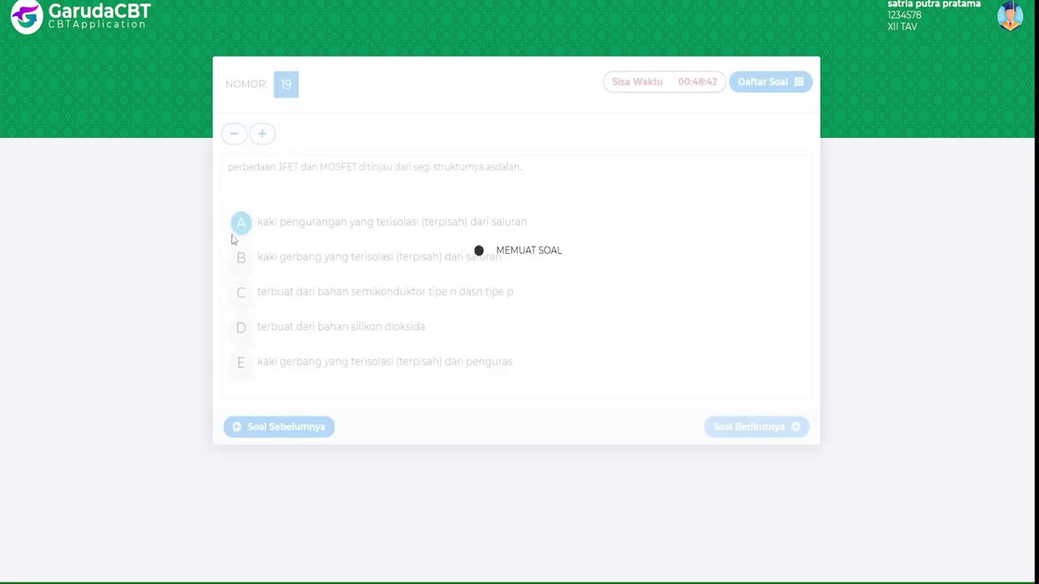
pyautogui.click(241, 339)
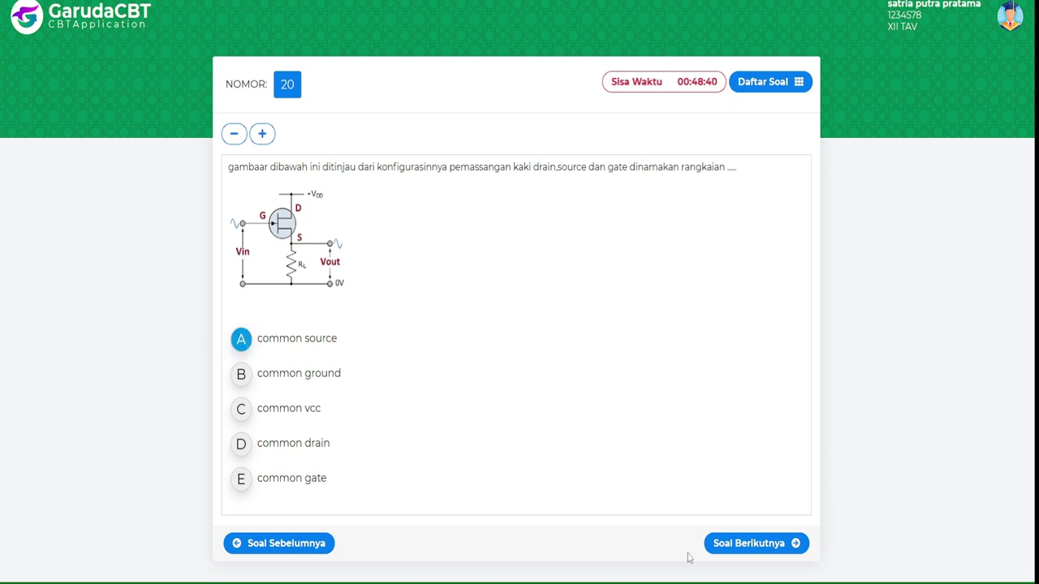
pyautogui.click(713, 546)
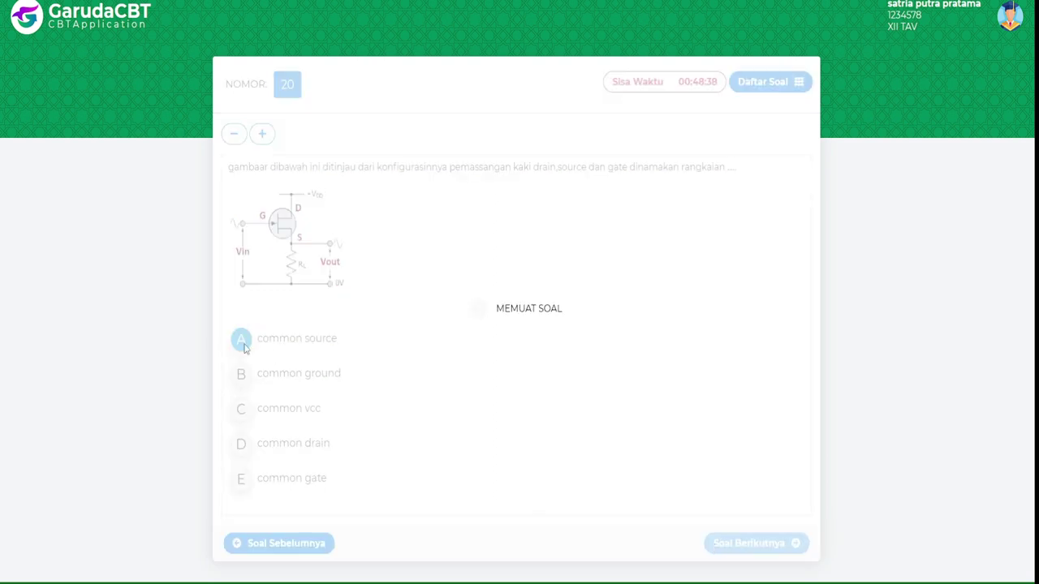
pyautogui.click(241, 224)
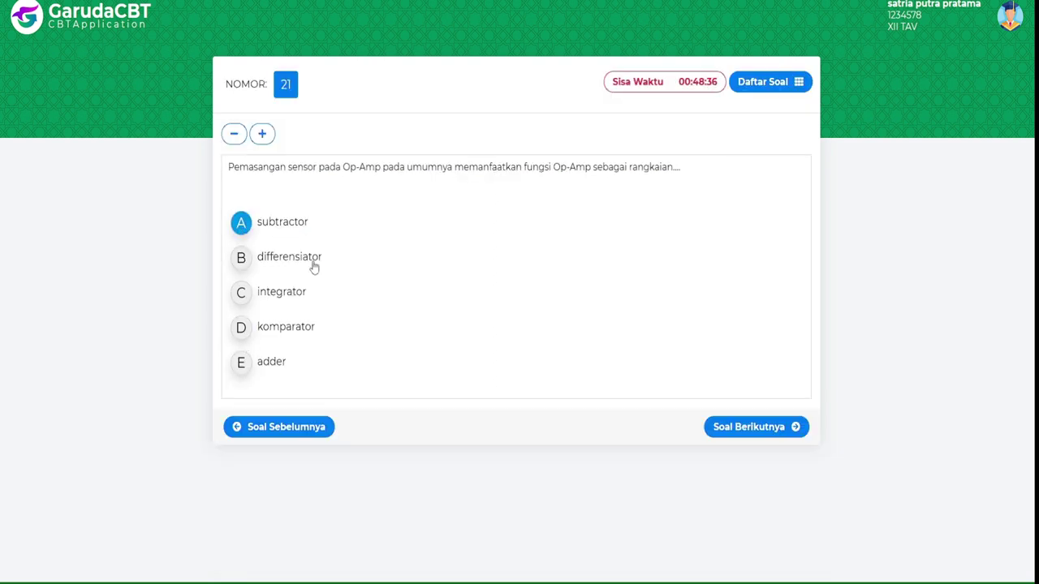
# - Go on to question 22, answer exam questions 22 through 24 with option A each and advance to question 25
pyautogui.click(734, 427)
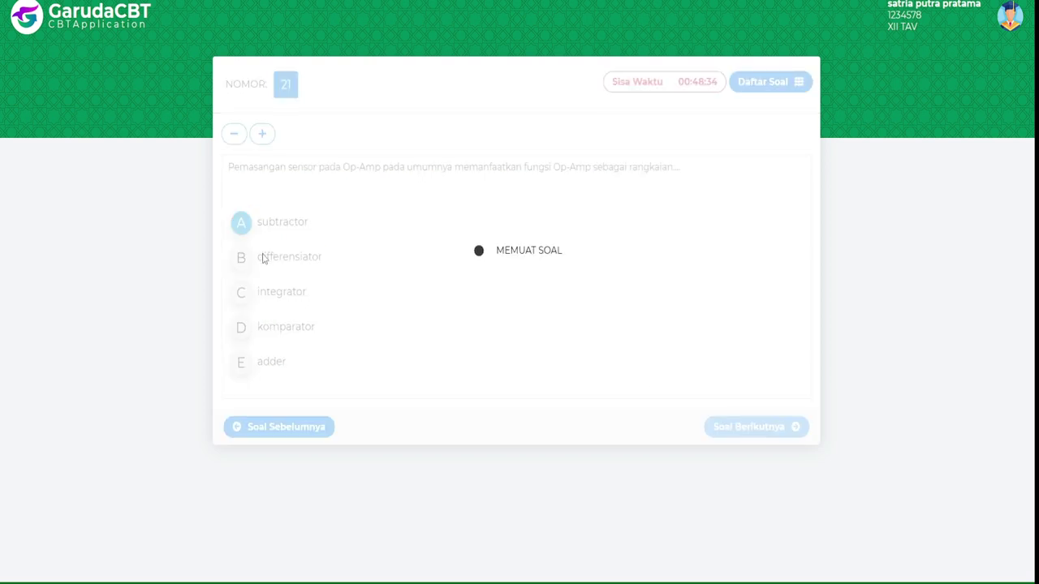
pyautogui.click(243, 224)
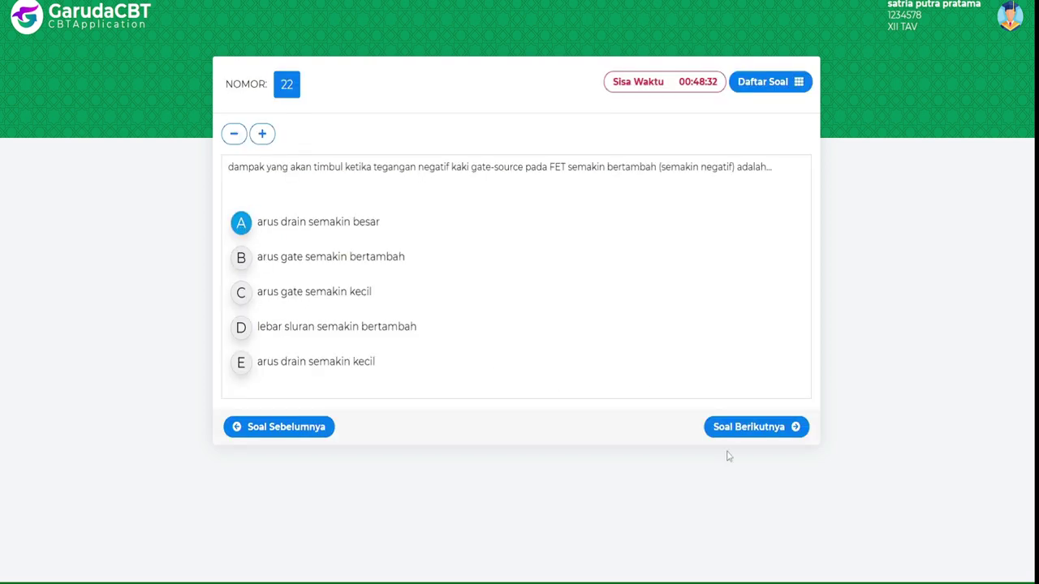
pyautogui.click(756, 436)
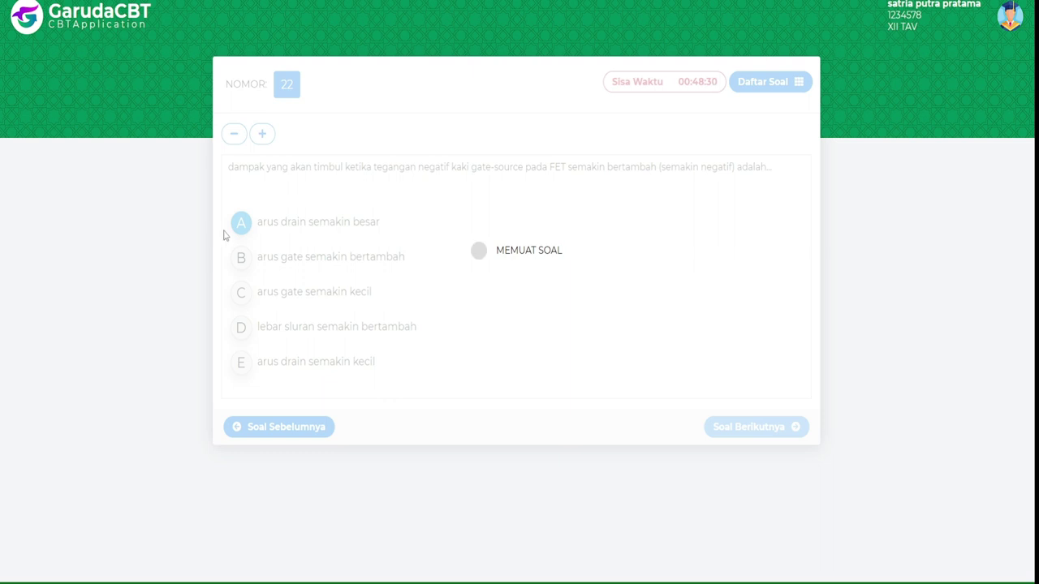
pyautogui.click(236, 431)
pyautogui.scroll(-1, 603, 539)
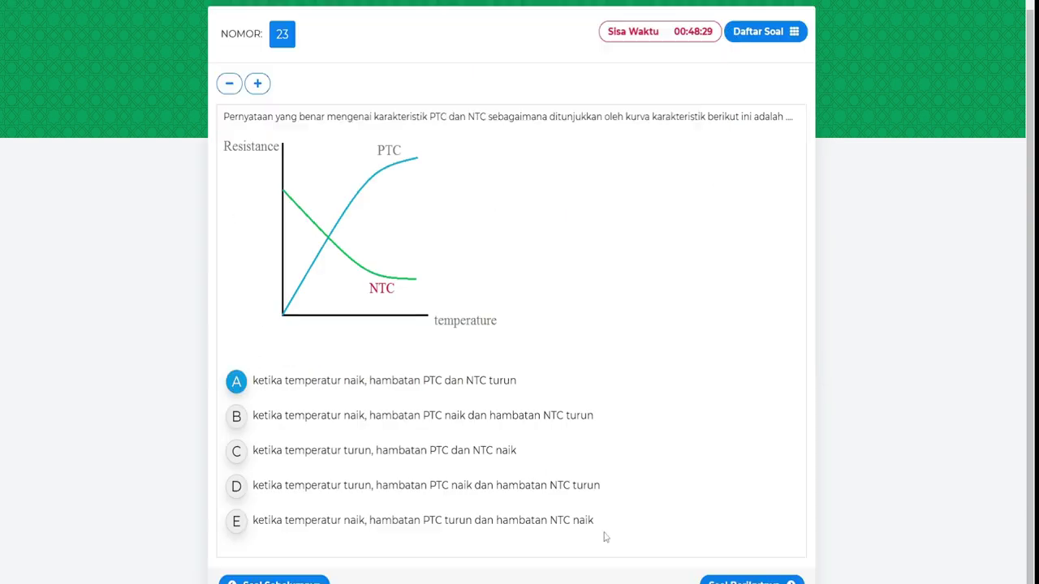
pyautogui.click(719, 581)
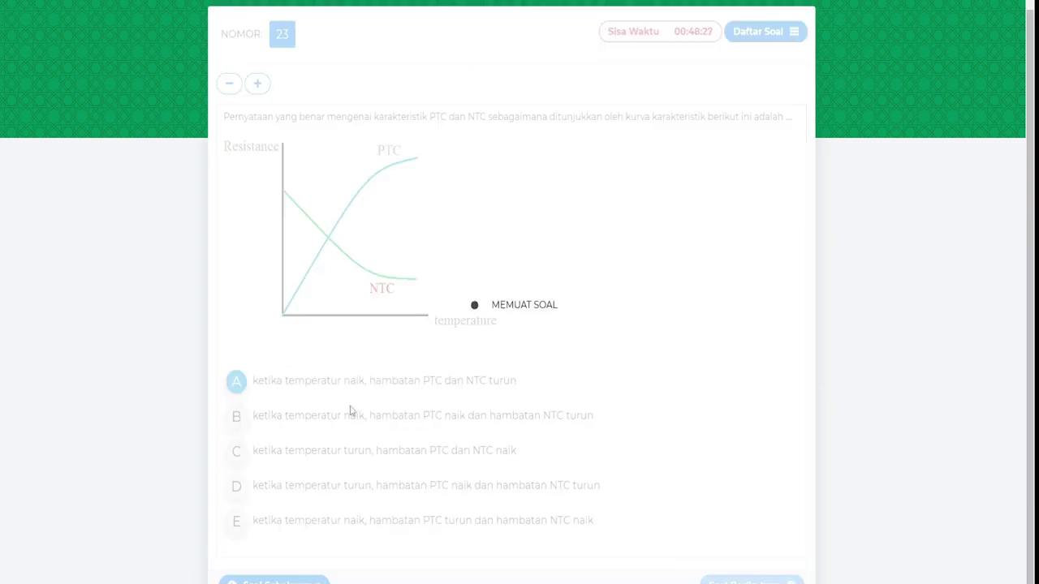
pyautogui.click(241, 241)
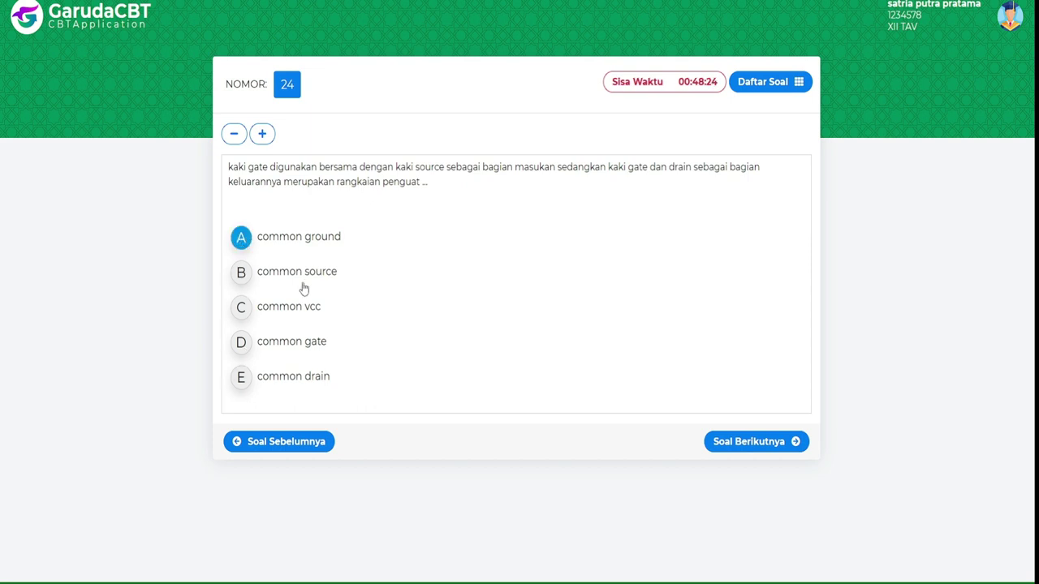
pyautogui.click(751, 451)
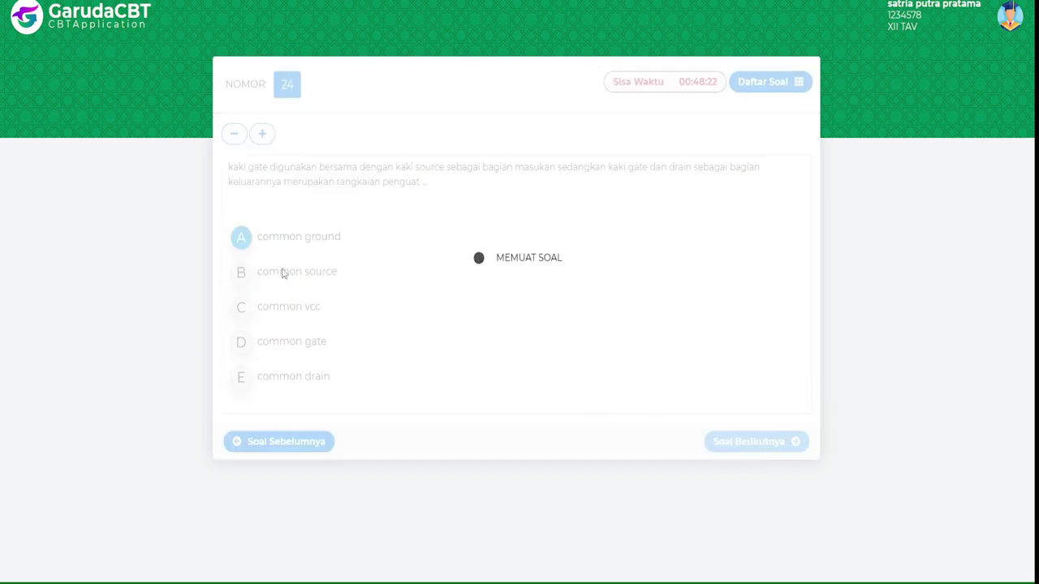
# - Answer exam questions 25 through 28 with option A each and advance to question 29
pyautogui.click(243, 227)
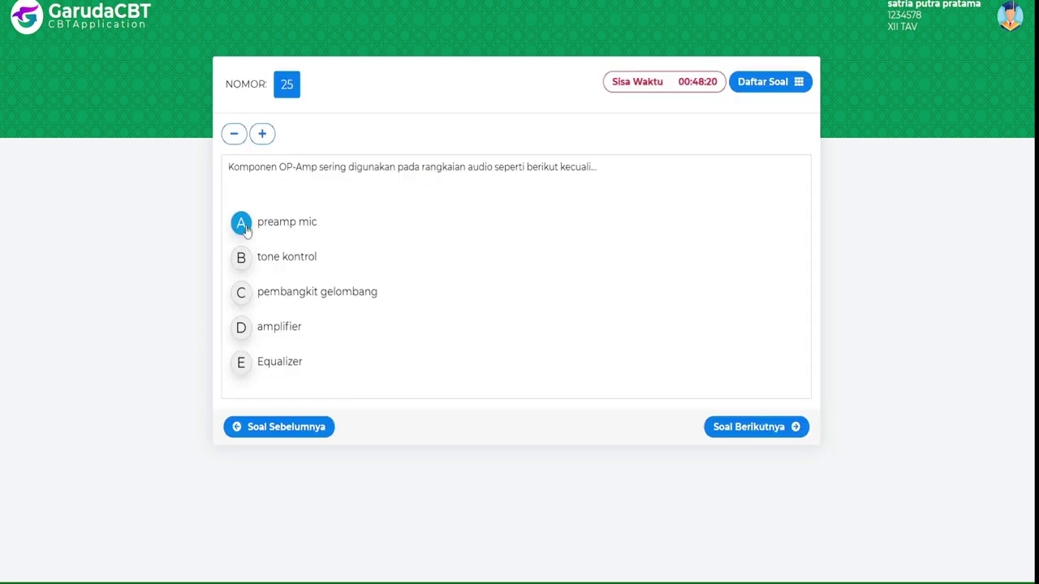
pyautogui.click(798, 436)
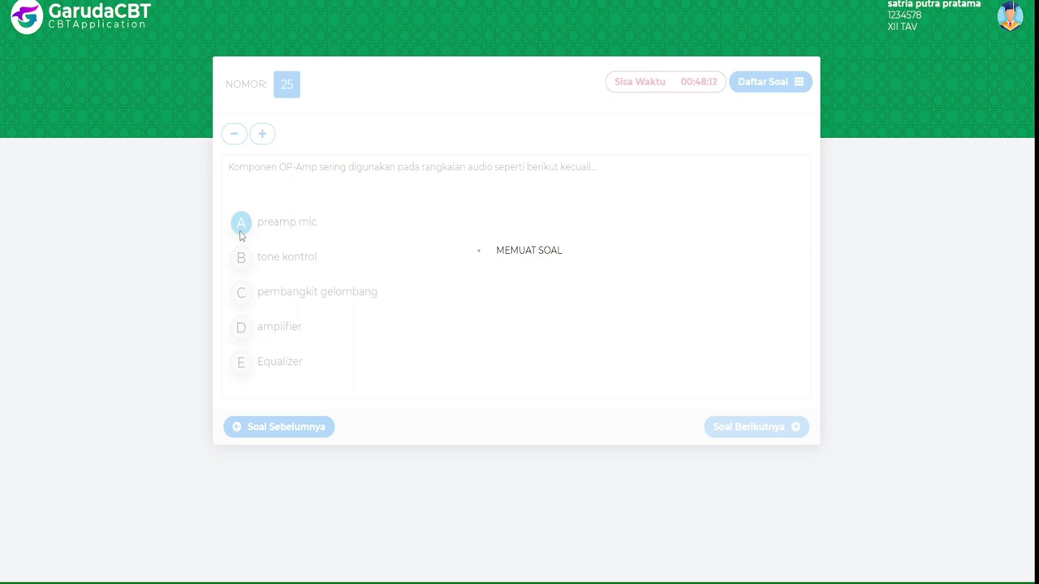
pyautogui.click(240, 233)
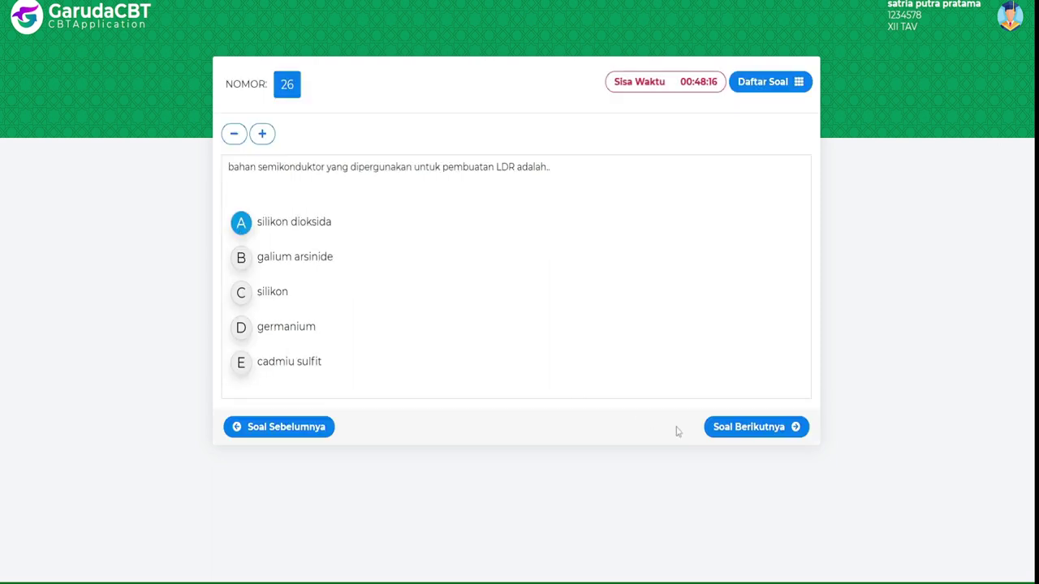
pyautogui.click(738, 427)
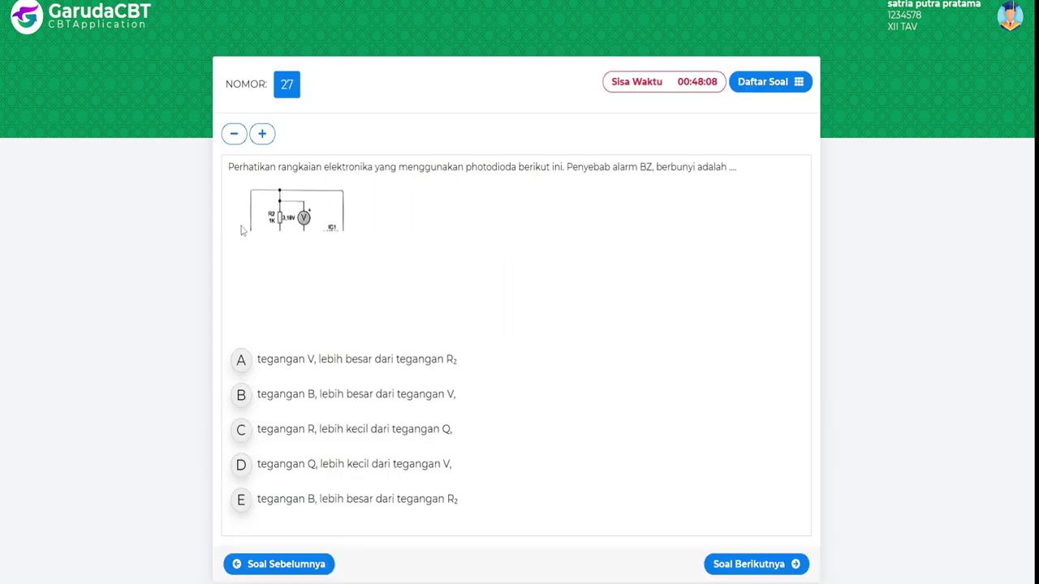
pyautogui.click(262, 374)
pyautogui.click(735, 565)
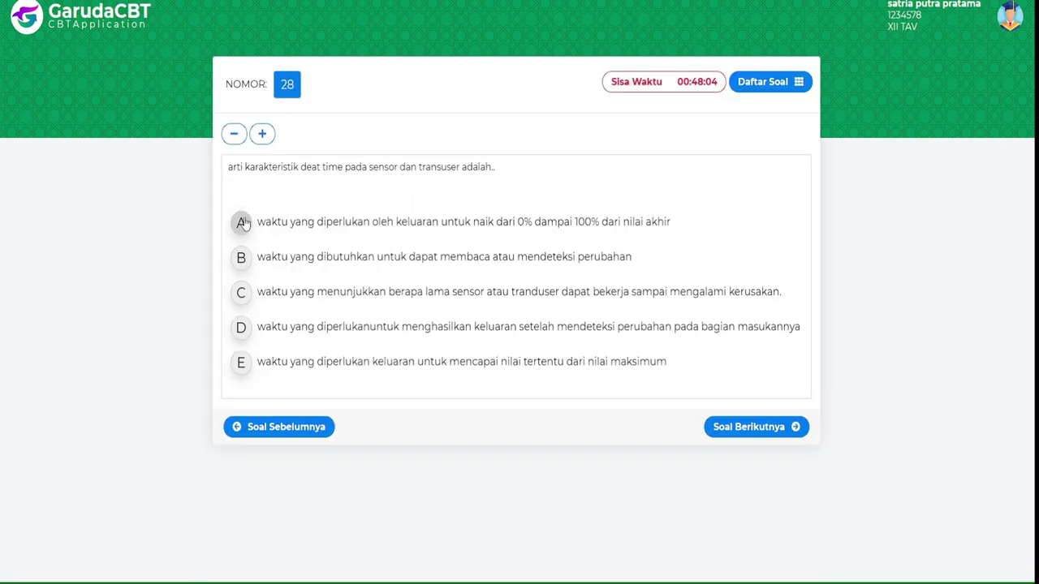
pyautogui.click(241, 221)
pyautogui.click(762, 428)
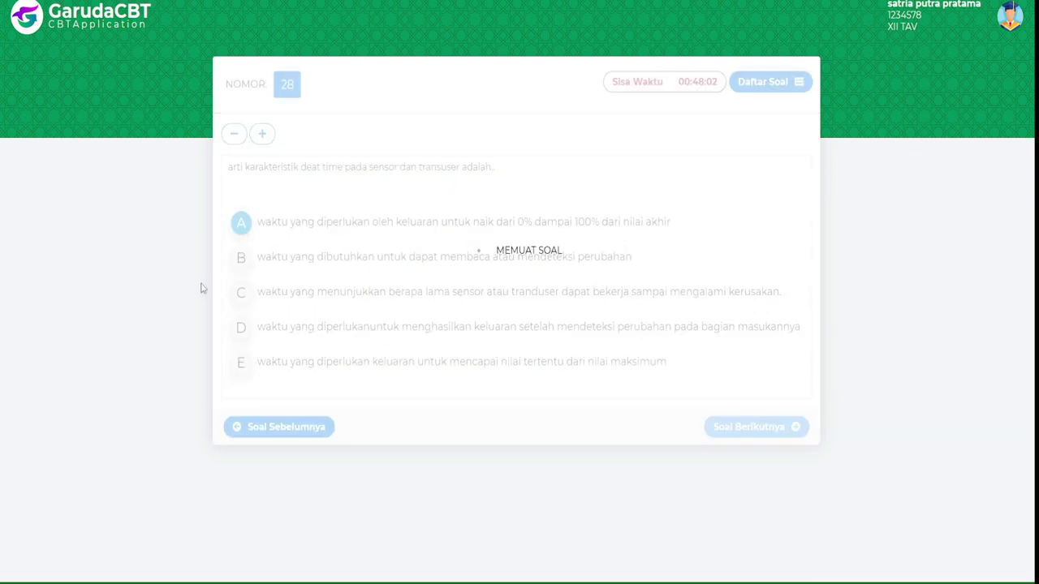
# - Answer exam questions 29 through 32 with option A each and advance to question 33
pyautogui.click(241, 221)
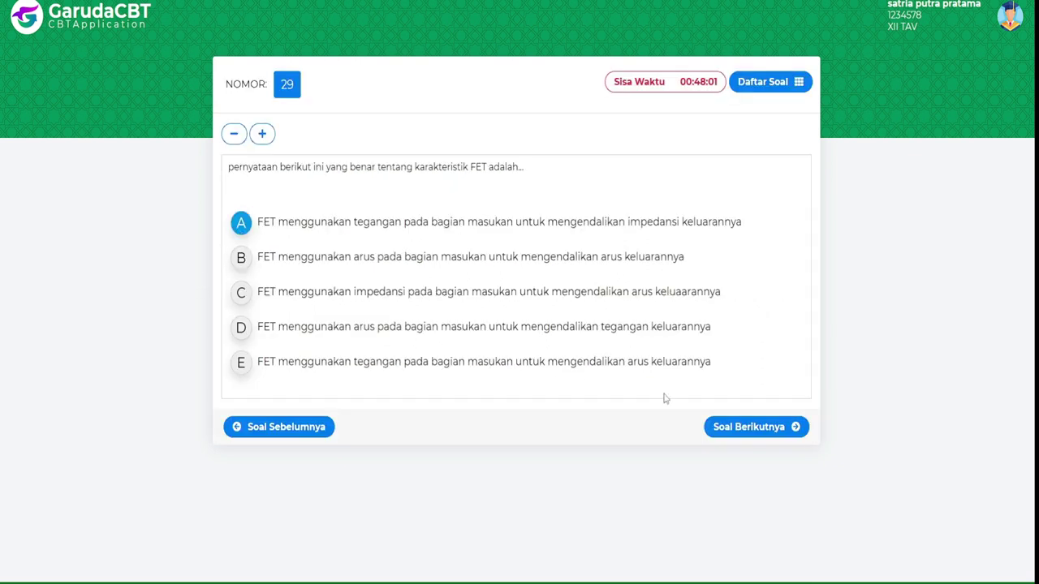
pyautogui.click(741, 438)
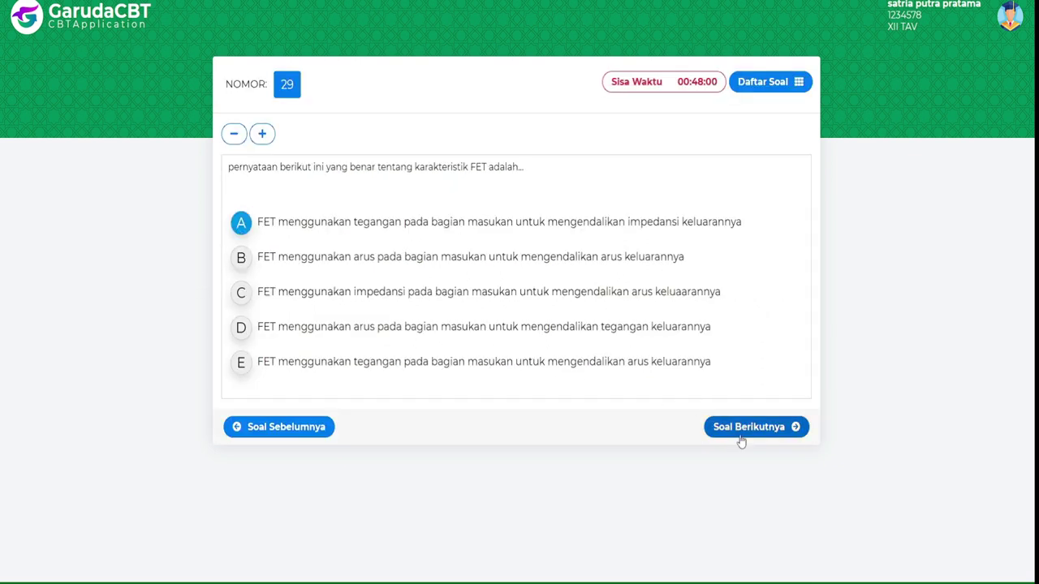
pyautogui.click(241, 228)
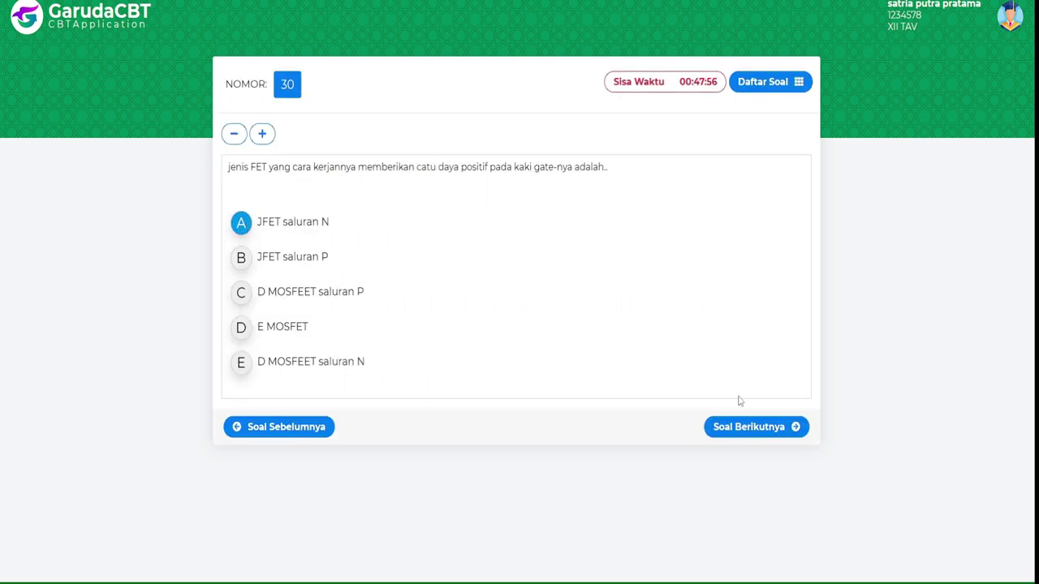
pyautogui.click(754, 430)
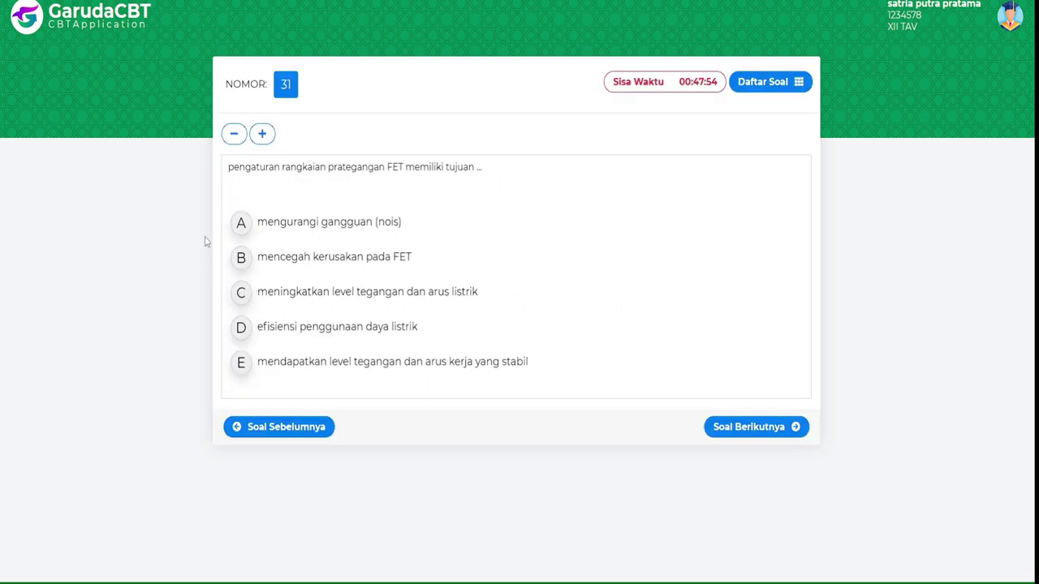
pyautogui.click(243, 226)
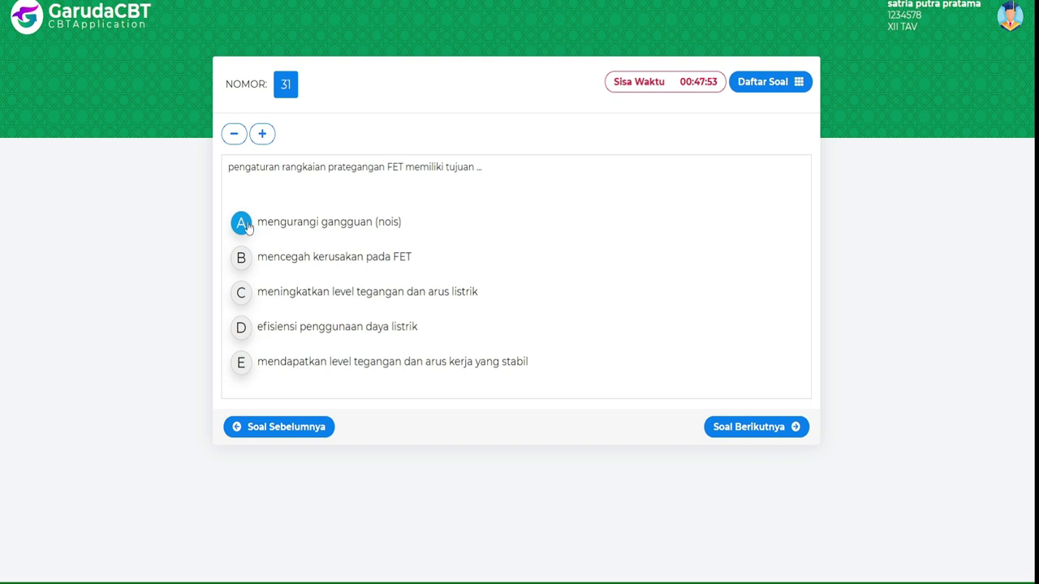
pyautogui.click(775, 427)
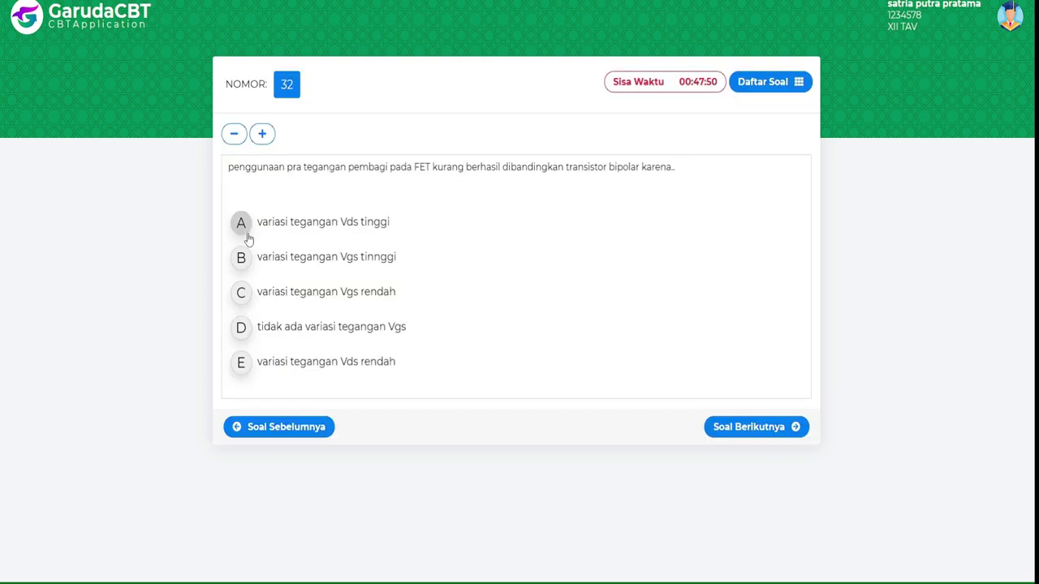
pyautogui.click(246, 235)
pyautogui.click(734, 430)
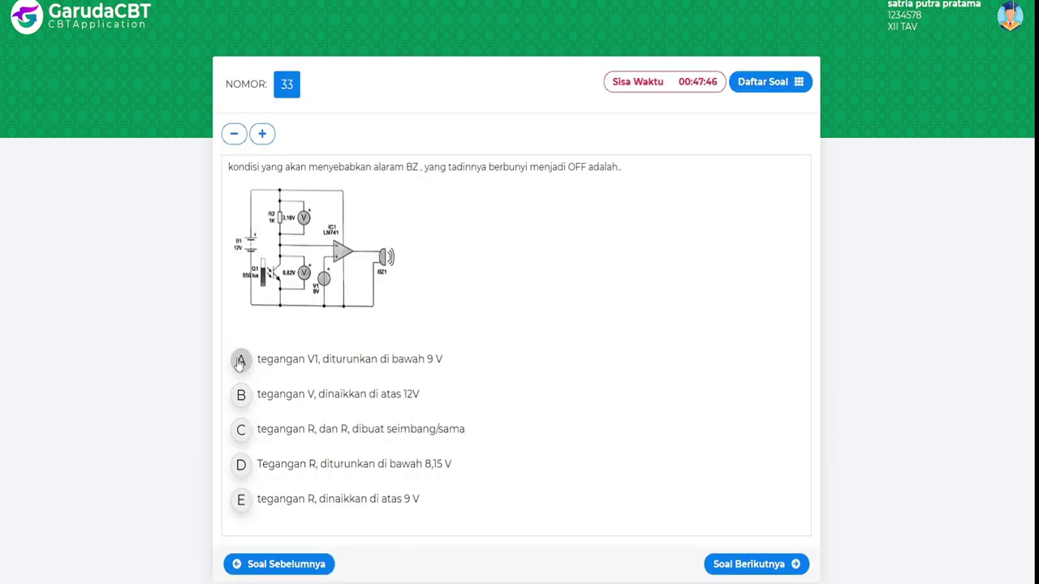
# - Answer exam questions 33 and 34 with option A and question 35 with option D, and advance to question 36
pyautogui.click(240, 361)
pyautogui.click(758, 564)
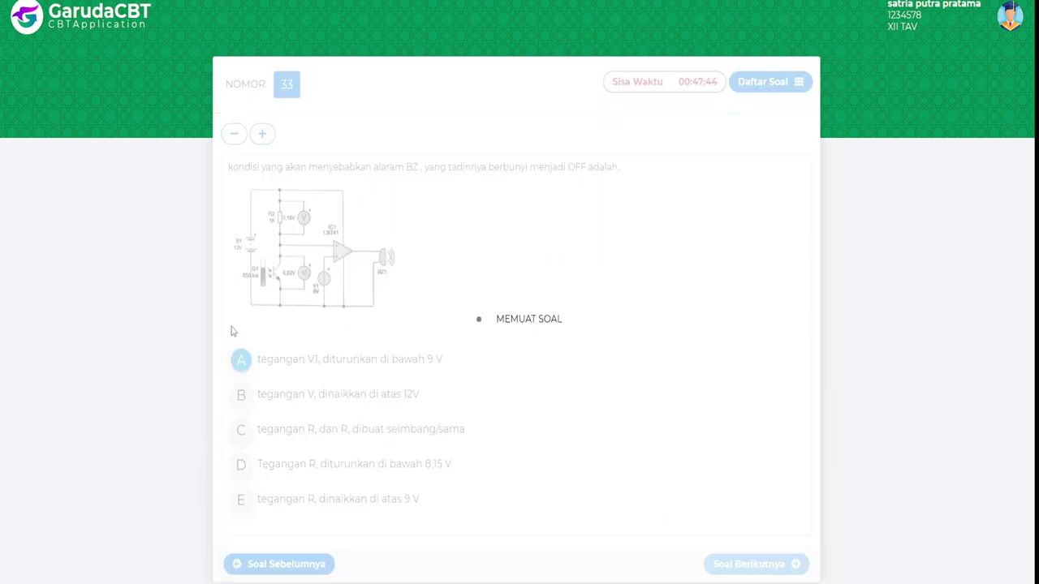
pyautogui.click(241, 369)
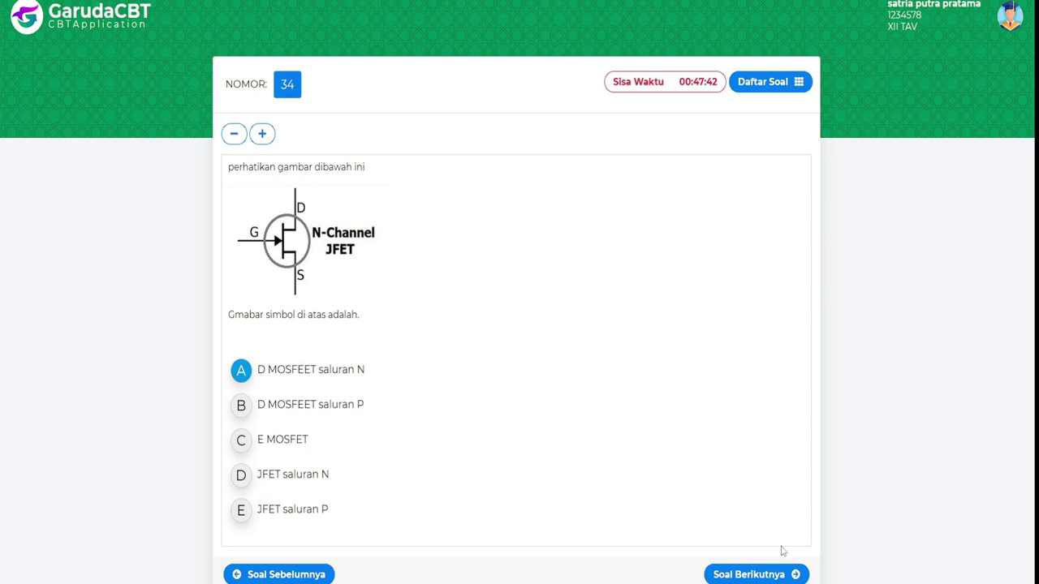
pyautogui.click(753, 574)
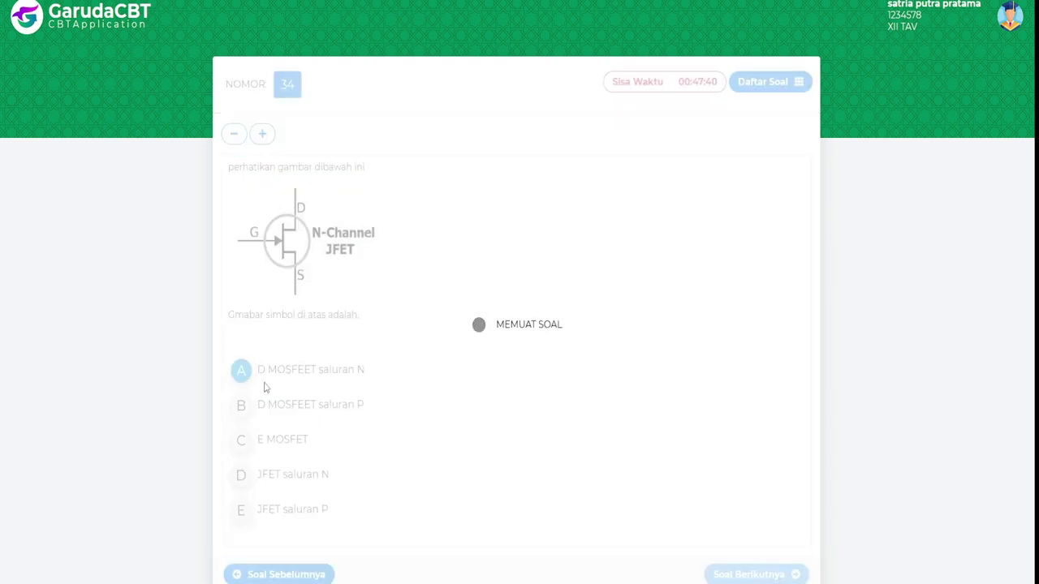
pyautogui.click(241, 327)
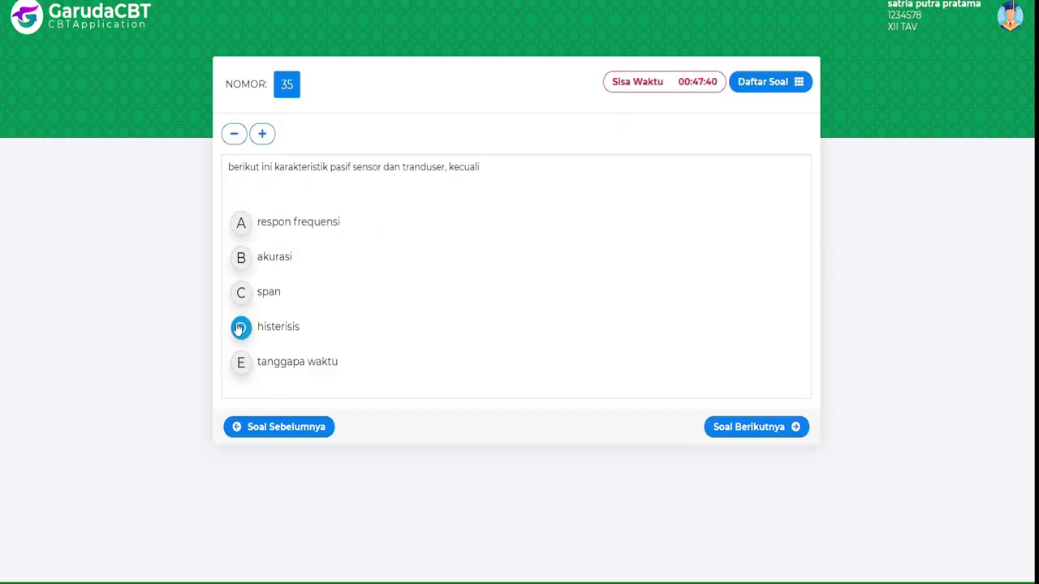
pyautogui.click(754, 433)
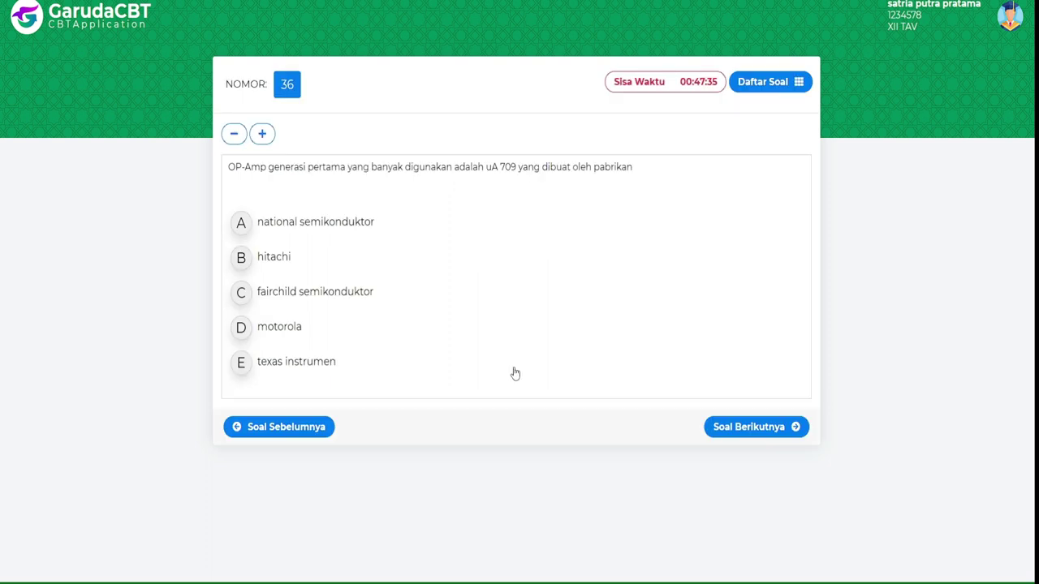
# - Answer exam question 36 with option A and questions 37 and 38 with option B, and advance to question 39
pyautogui.click(264, 231)
pyautogui.click(773, 430)
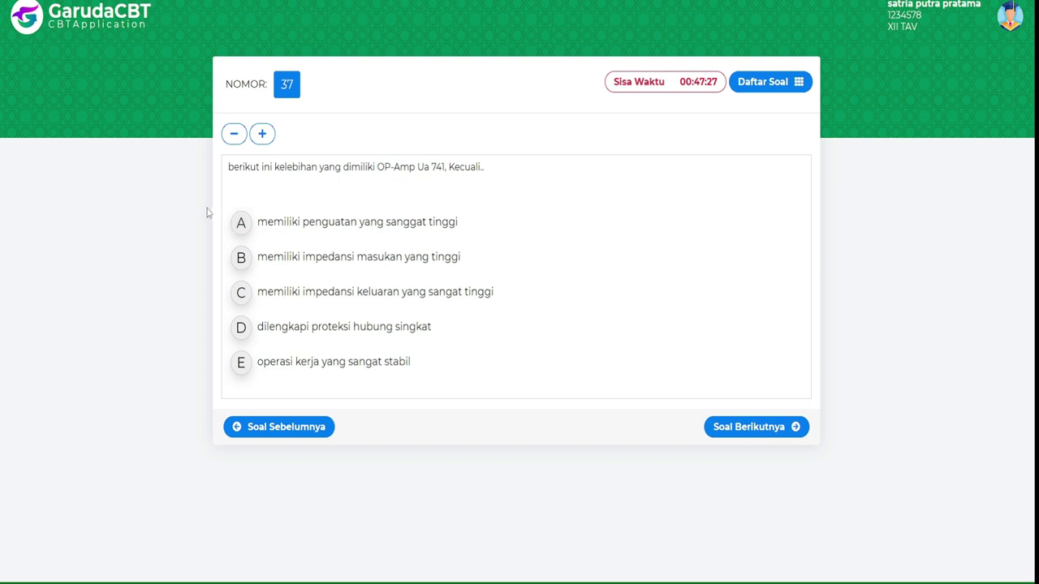
pyautogui.click(242, 258)
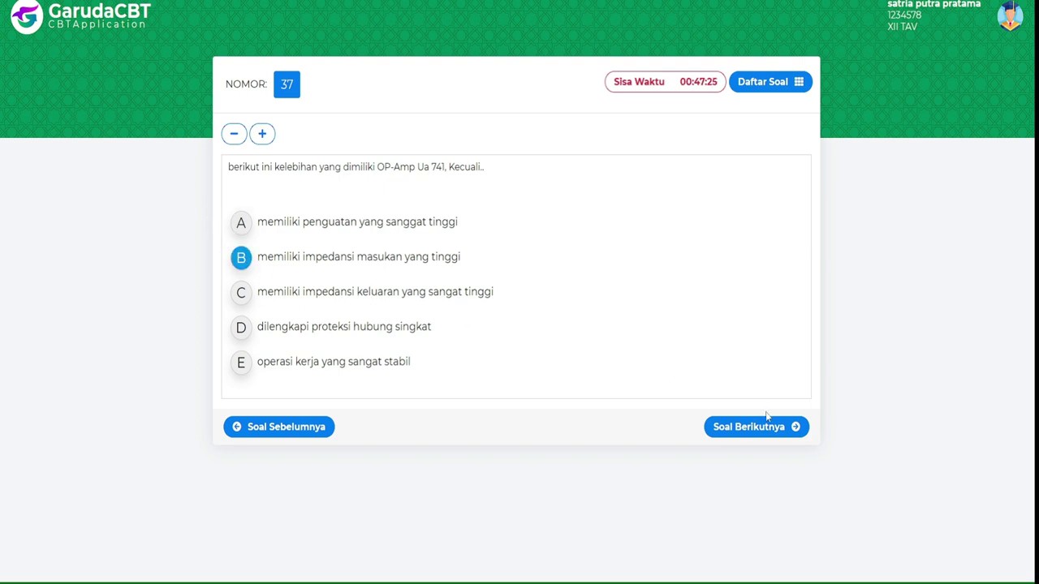
pyautogui.click(786, 425)
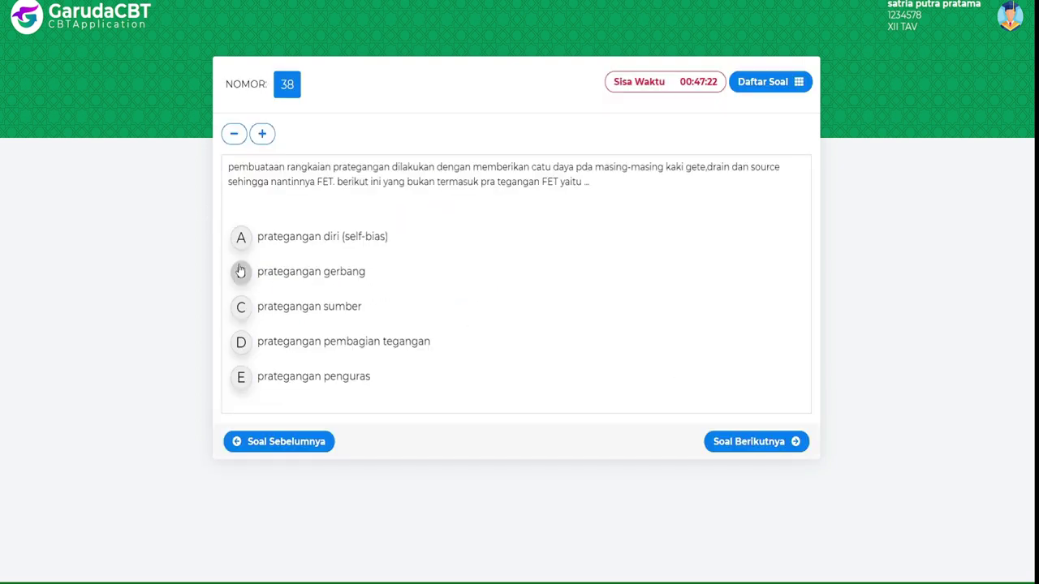
pyautogui.click(240, 271)
pyautogui.click(745, 439)
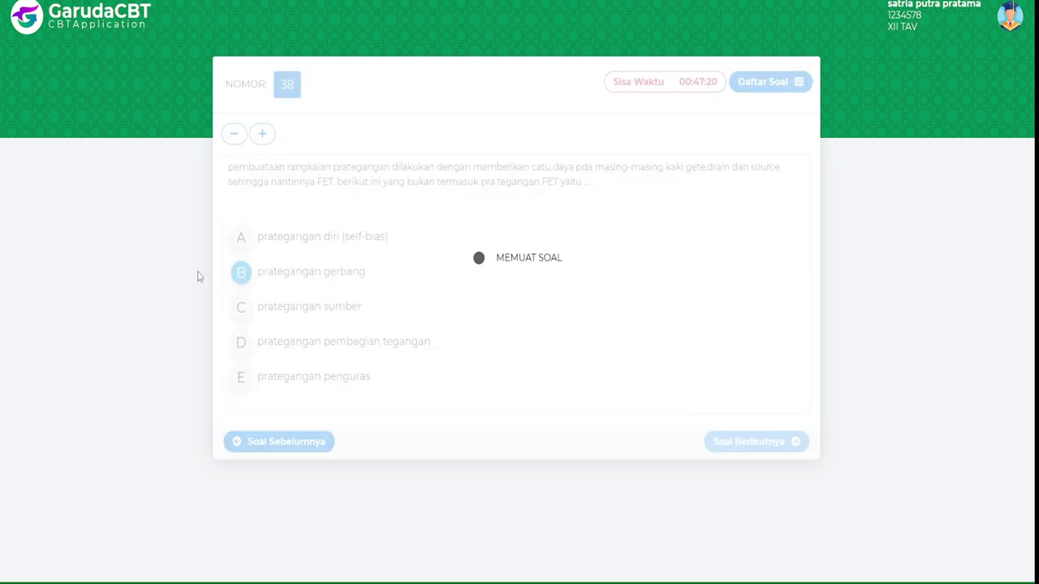
# - Answer exam question 39 and the final question 40 with option A each
pyautogui.click(240, 227)
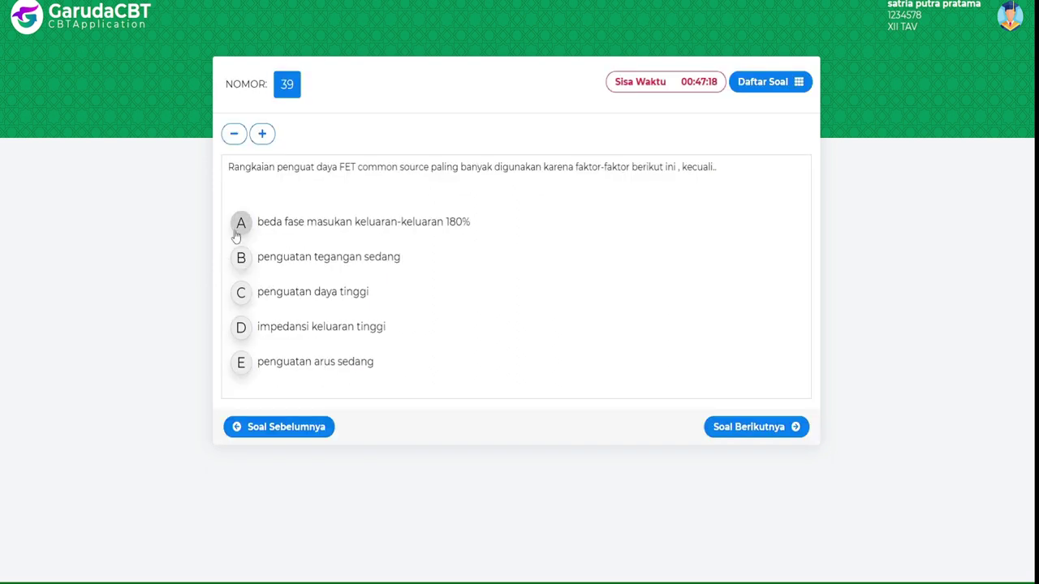
pyautogui.click(747, 427)
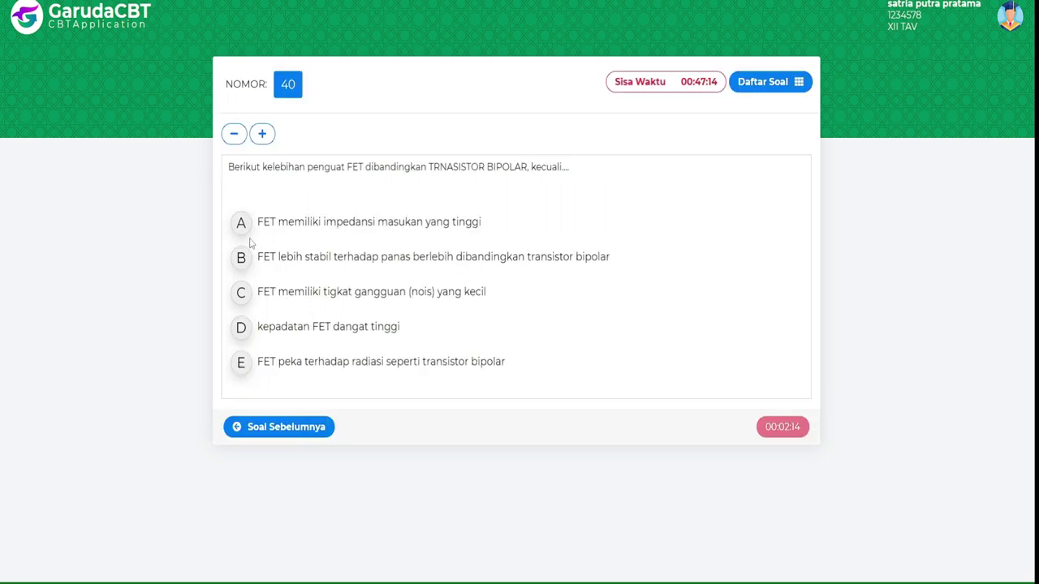
pyautogui.click(245, 234)
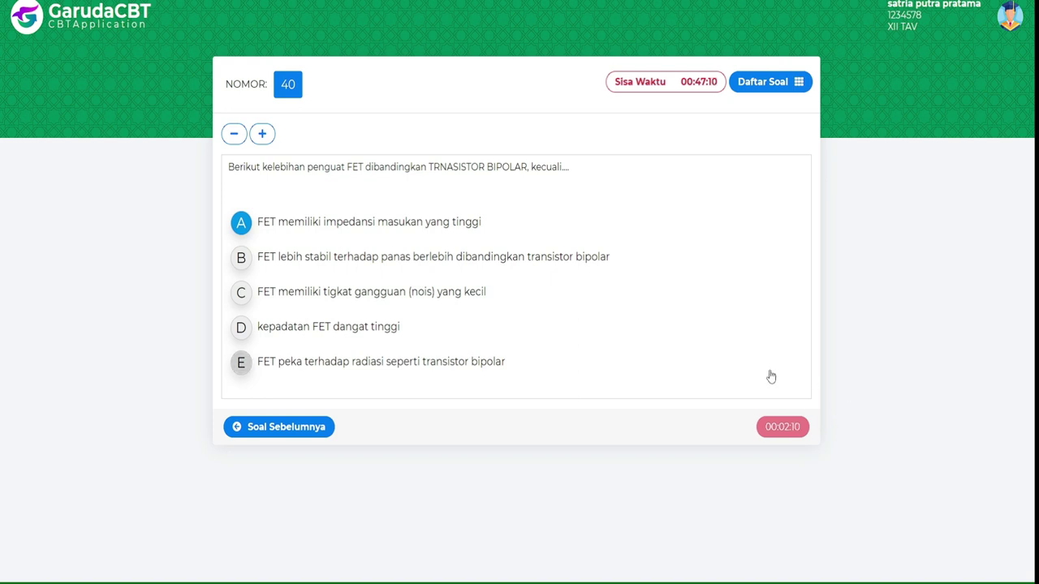
# - Leave the student exam page and switch to the GarudaCBT admin dashboard
pyautogui.click(529, 7)
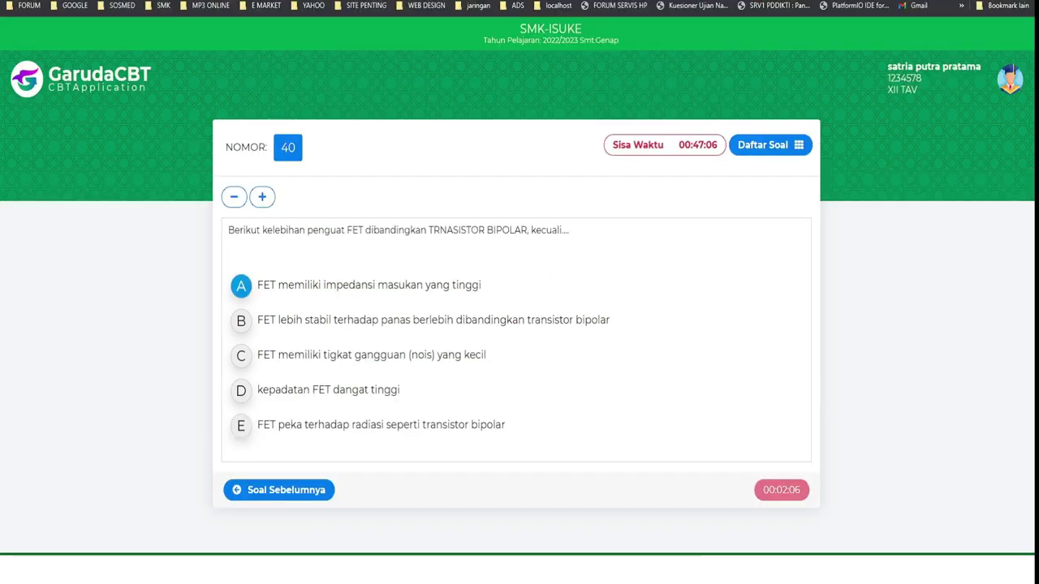
pyautogui.click(790, 527)
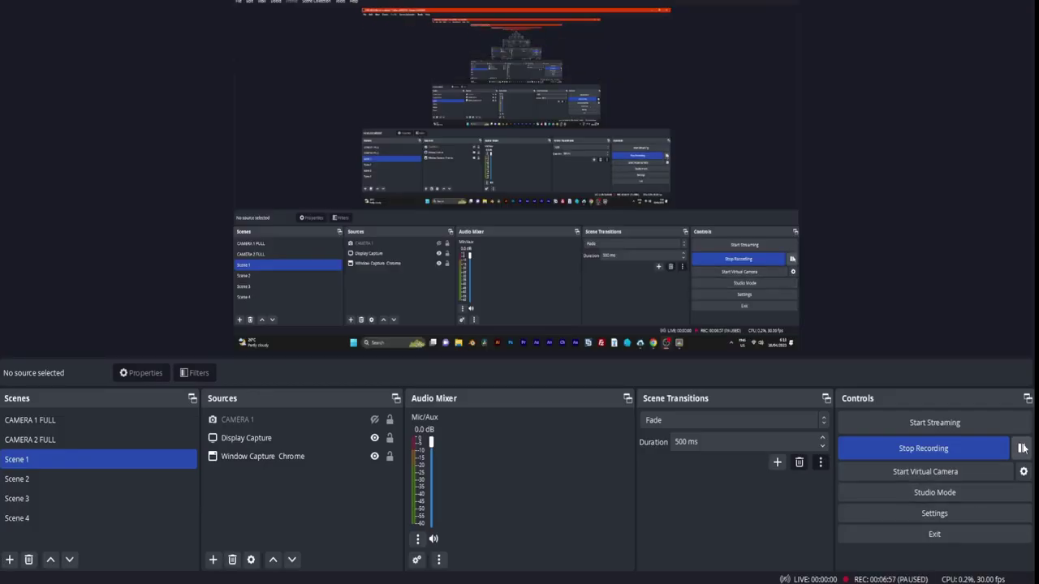
pyautogui.click(694, 560)
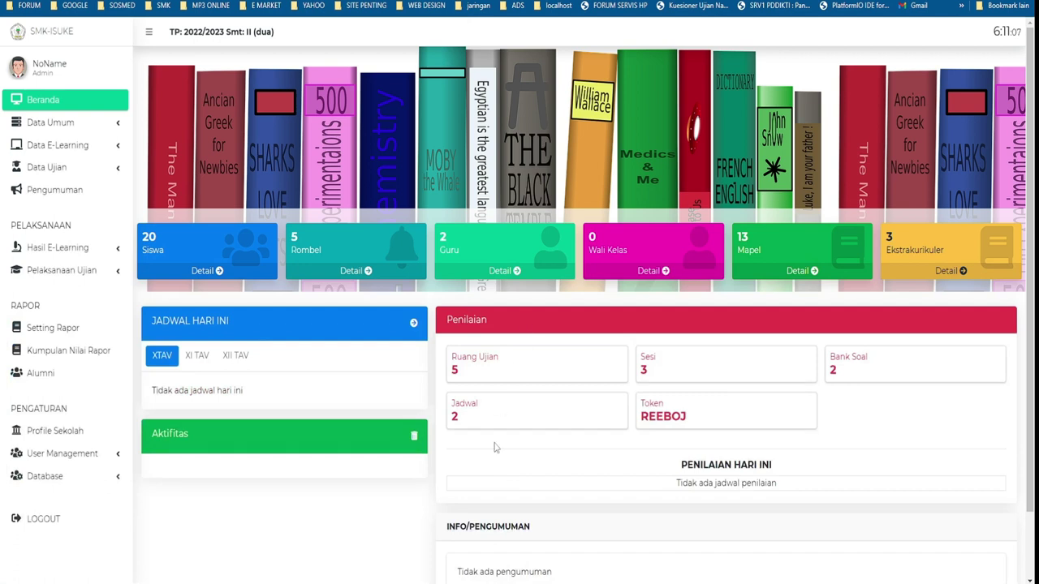
# - Open the student exam status page under Pelaksanaan Ujian and load schedule PREXIITAV for class XII TAV
pyautogui.click(96, 275)
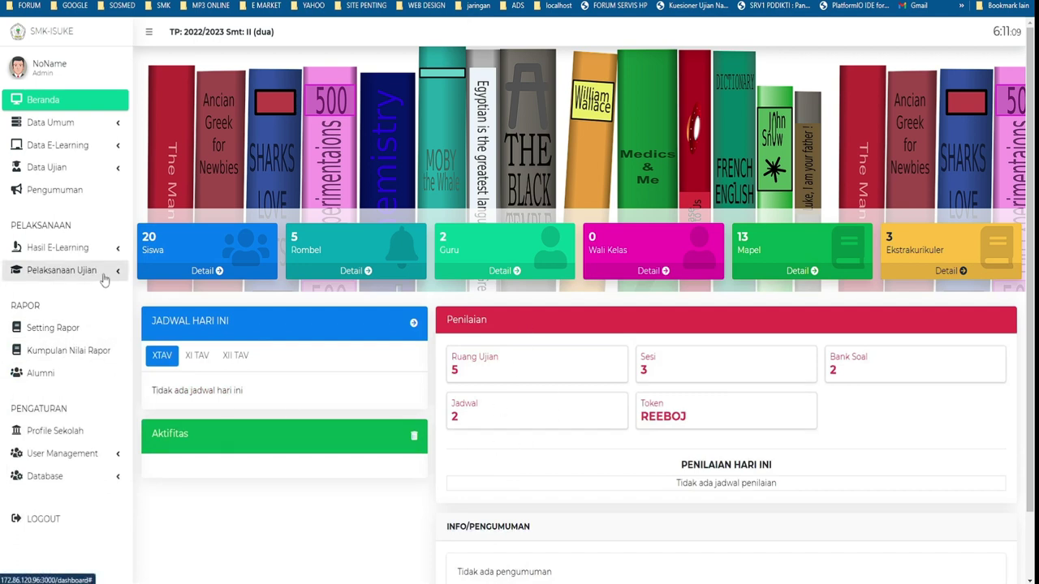
pyautogui.click(57, 321)
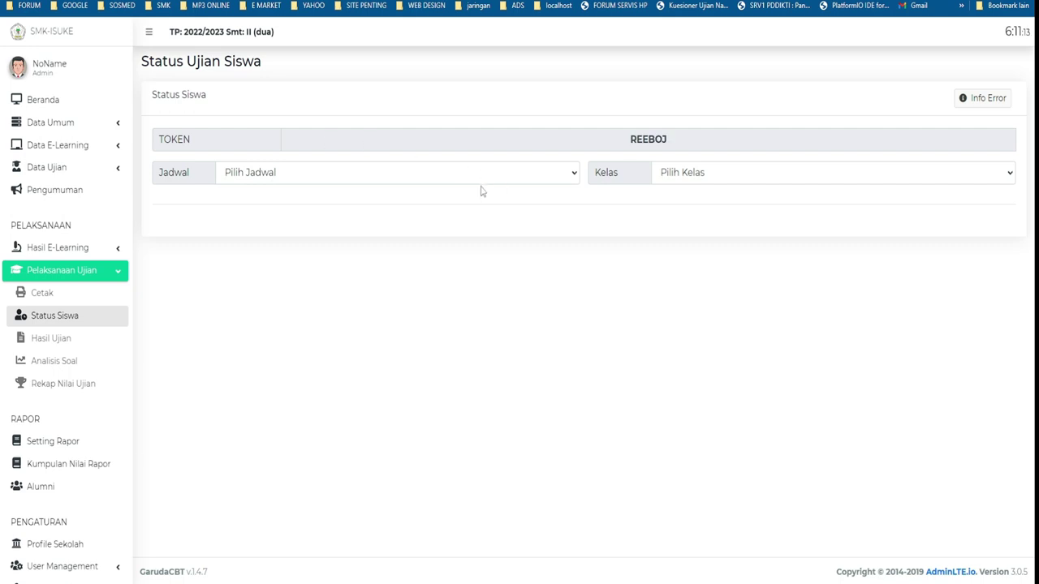
pyautogui.click(477, 174)
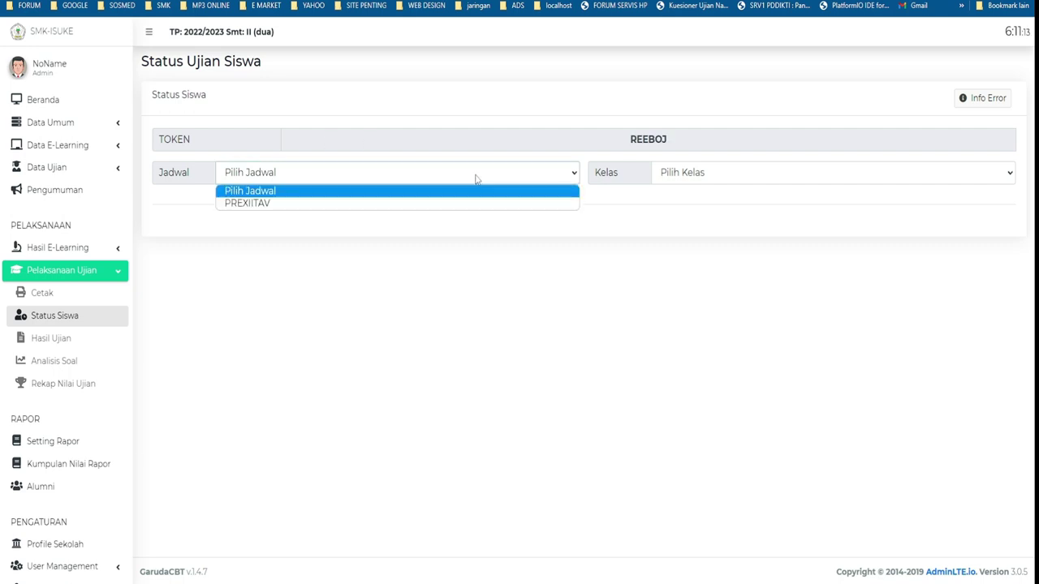
pyautogui.click(381, 172)
pyautogui.click(338, 204)
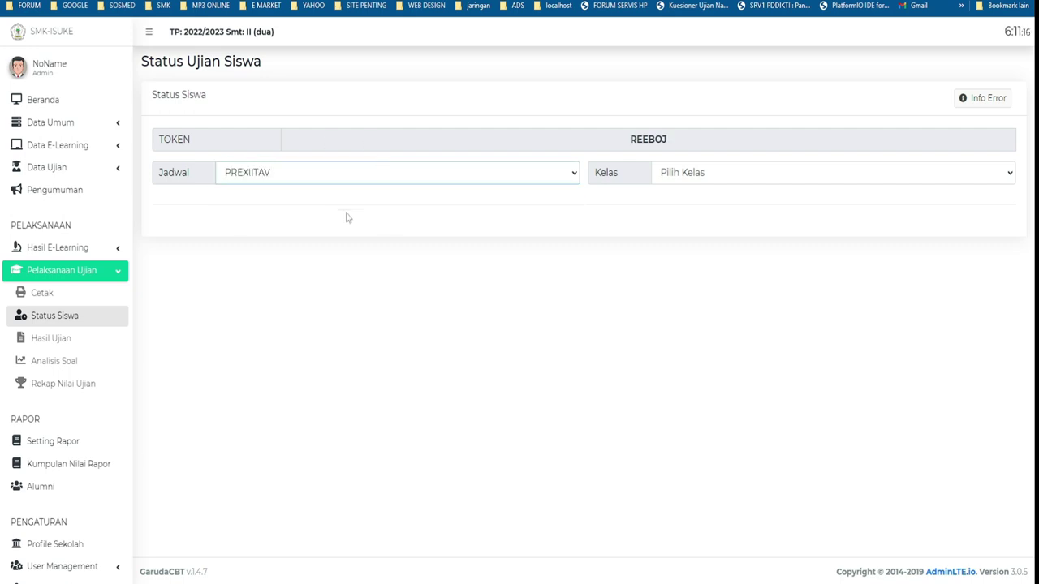
pyautogui.click(755, 173)
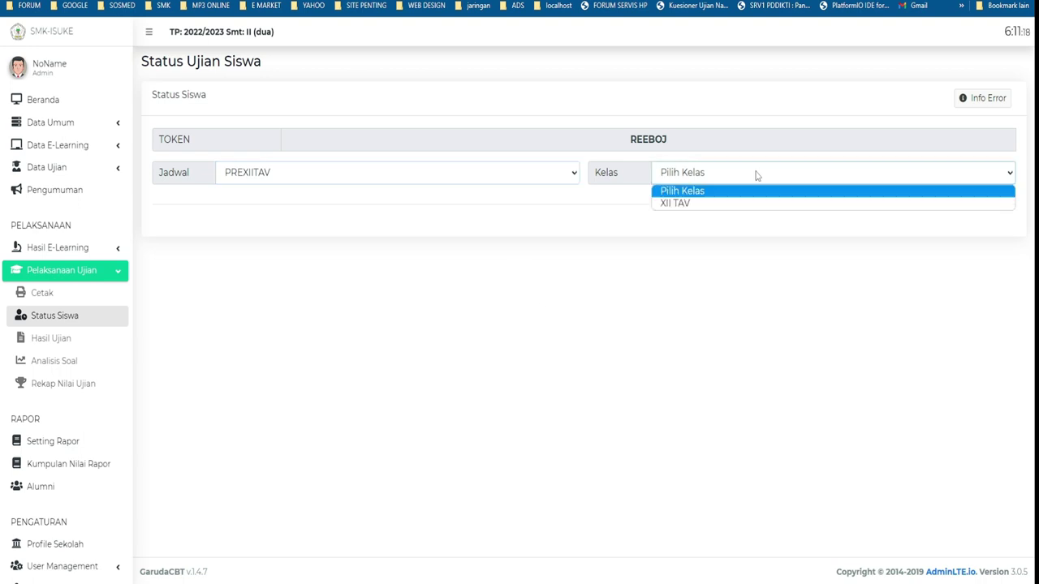
pyautogui.click(695, 203)
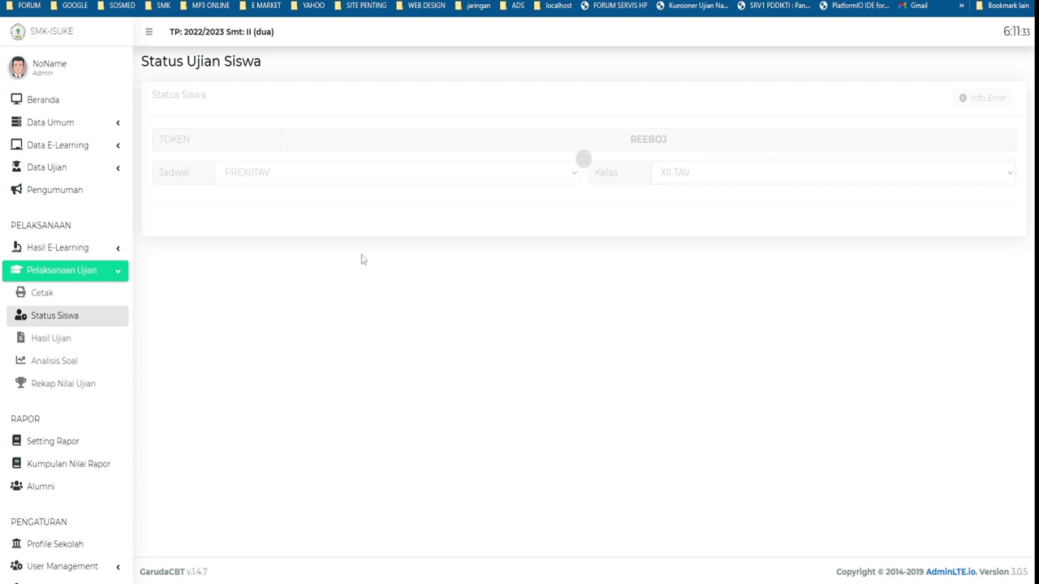
pyautogui.hotkey('ctrl', 'Tab')
# - Display the Hasil Ujian student exam results for class XII TAV and schedule PREXIITAV
pyautogui.click(65, 339)
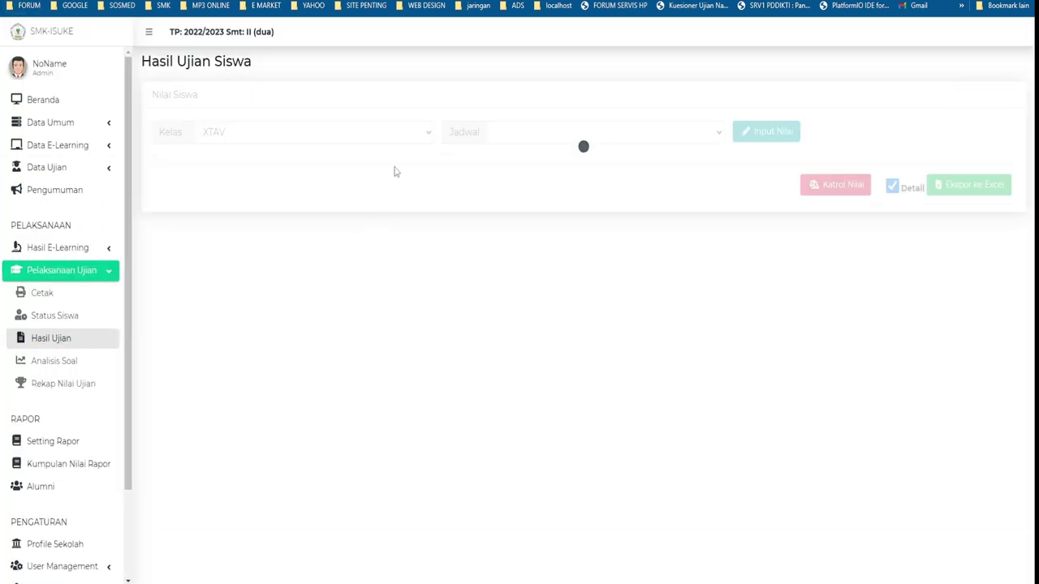
pyautogui.click(358, 129)
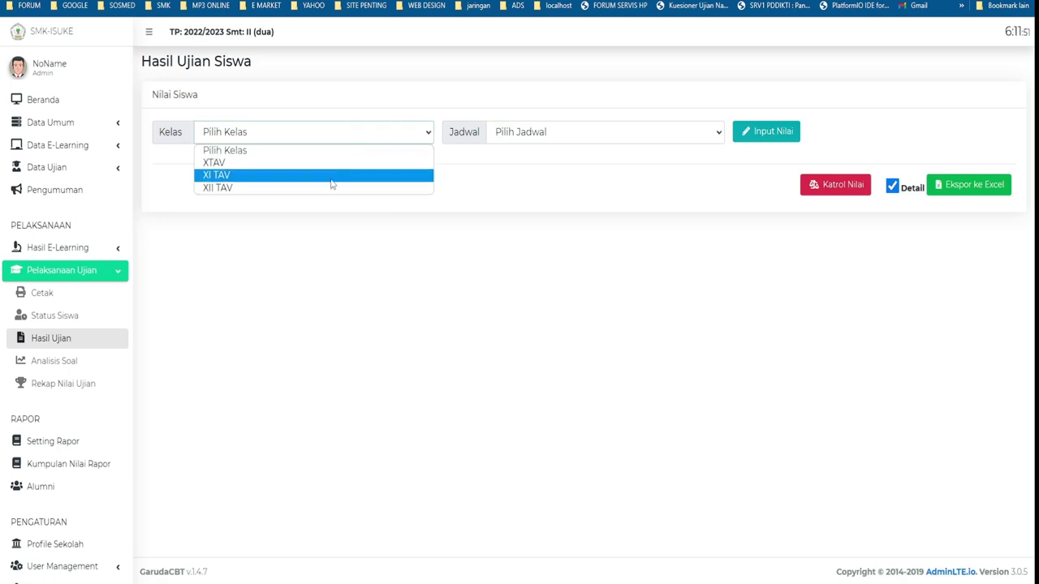
pyautogui.click(373, 186)
pyautogui.click(523, 135)
pyautogui.click(532, 163)
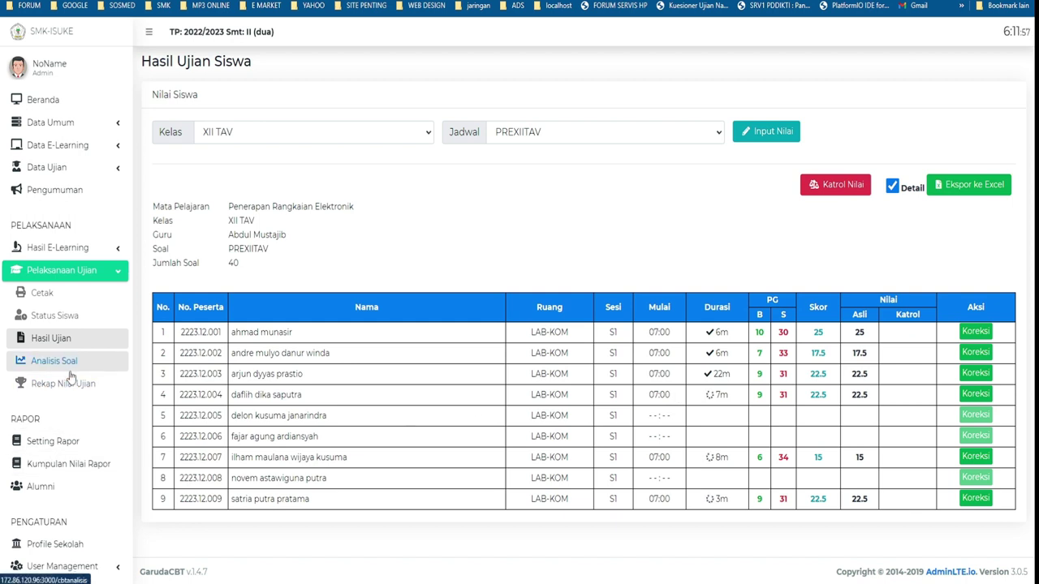
# - Return to Status Siswa and request the exam status for schedule PREXIITAV and class XII TAV again
pyautogui.click(69, 317)
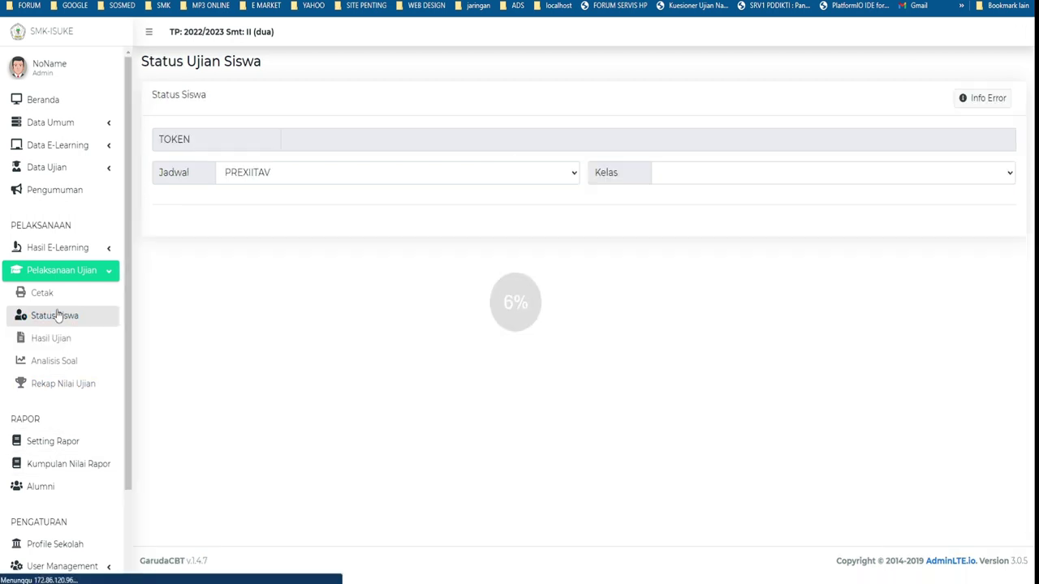
pyautogui.click(378, 173)
pyautogui.click(371, 203)
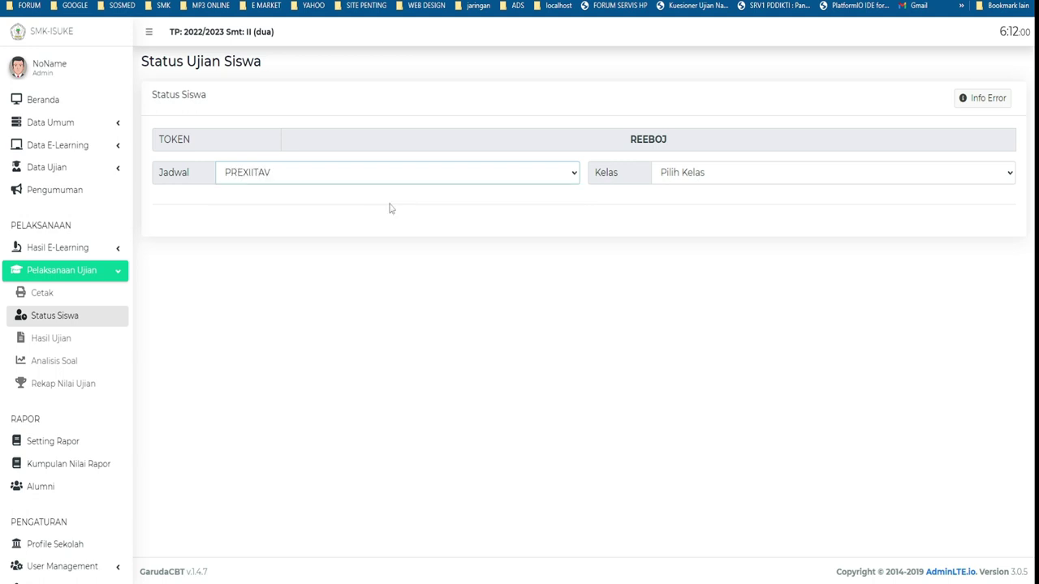
pyautogui.click(708, 175)
pyautogui.click(707, 203)
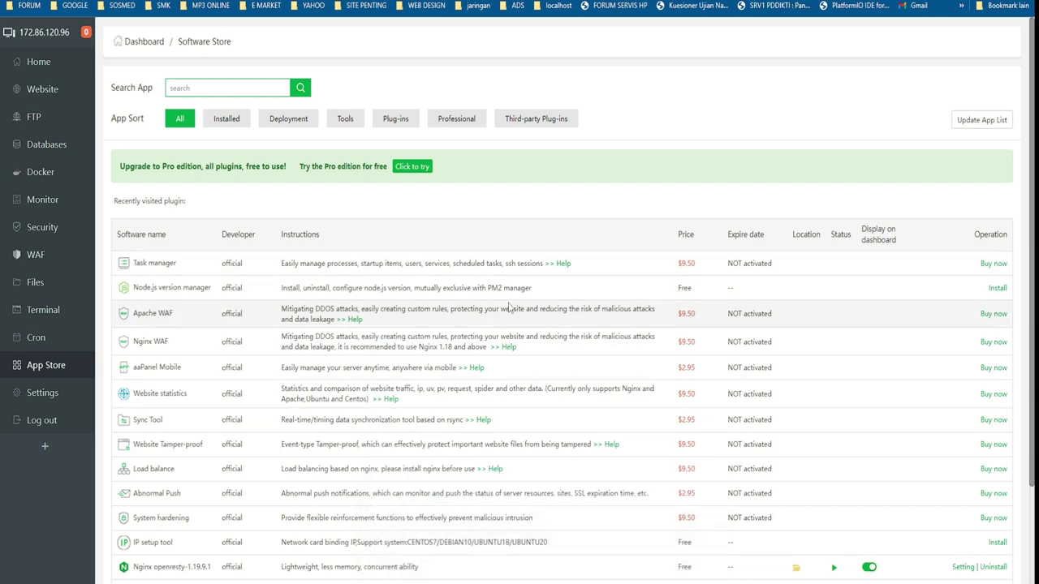
# - Switch to aaPanel and review the installed software in the App Store and the server overview
pyautogui.click(222, 121)
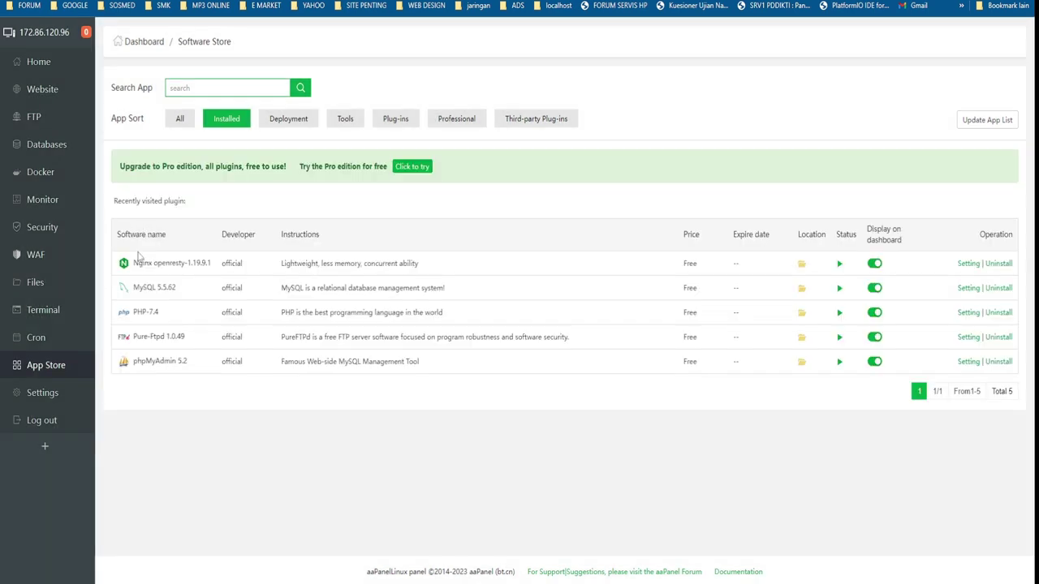
pyautogui.moveTo(116, 261); pyautogui.dragTo(568, 361)
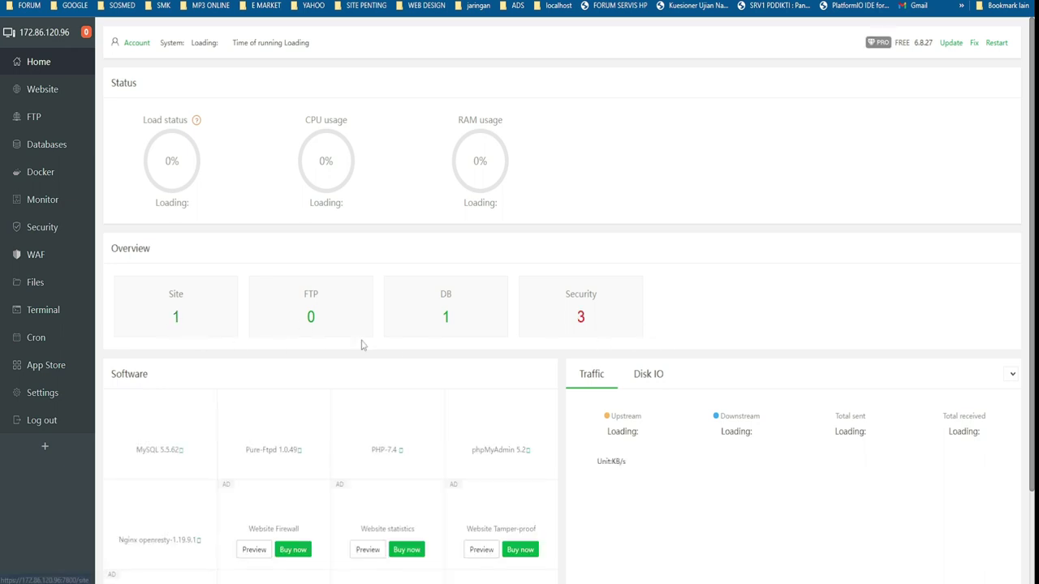
pyautogui.moveTo(649, 233)
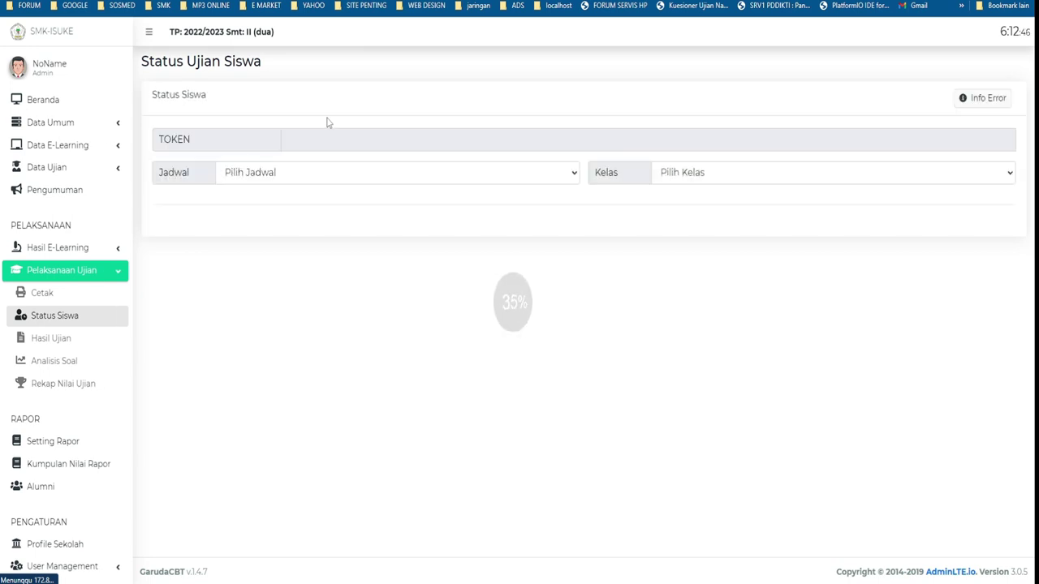
# - Switch back to GarudaCBT's Status Siswa page and retry loading schedule PREXIITAV for class XII TAV
pyautogui.click(416, 173)
pyautogui.click(350, 204)
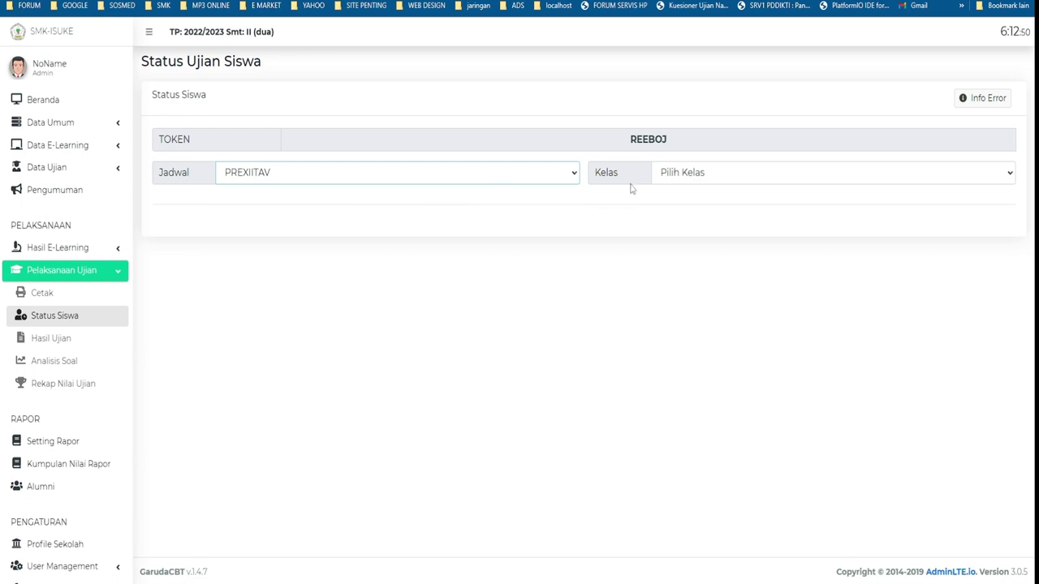
pyautogui.click(694, 176)
pyautogui.click(696, 203)
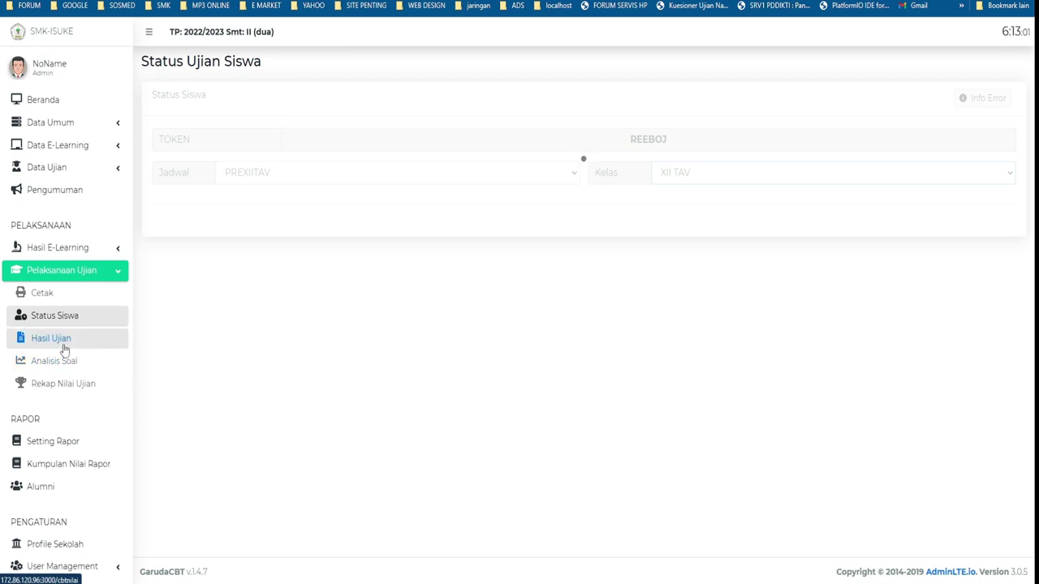
# - Switch to the student's exam page, finish and submit the exam, and check its status in the previous assessment schedule
pyautogui.moveTo(814, 582)
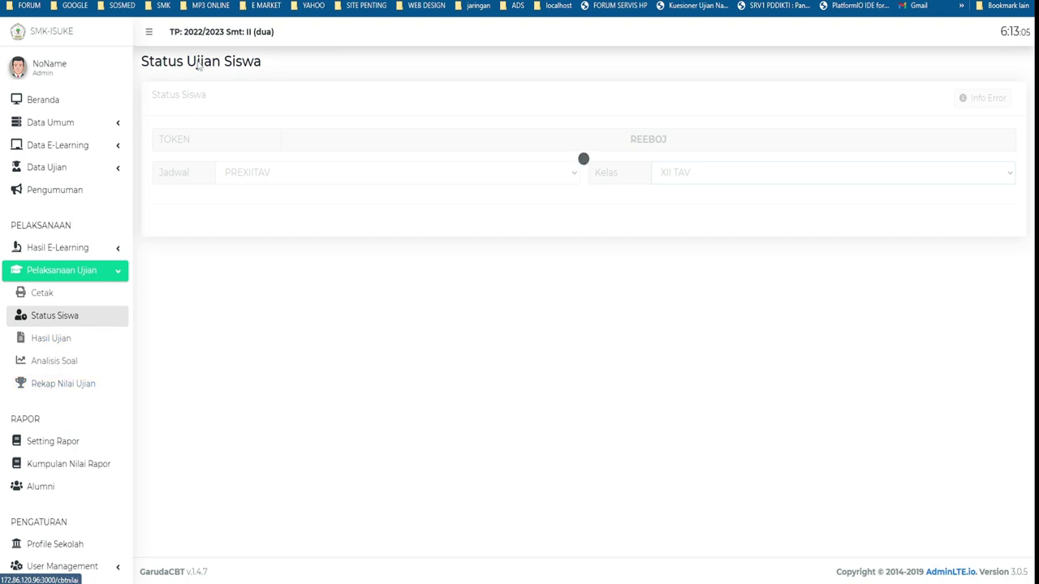
pyautogui.click(824, 527)
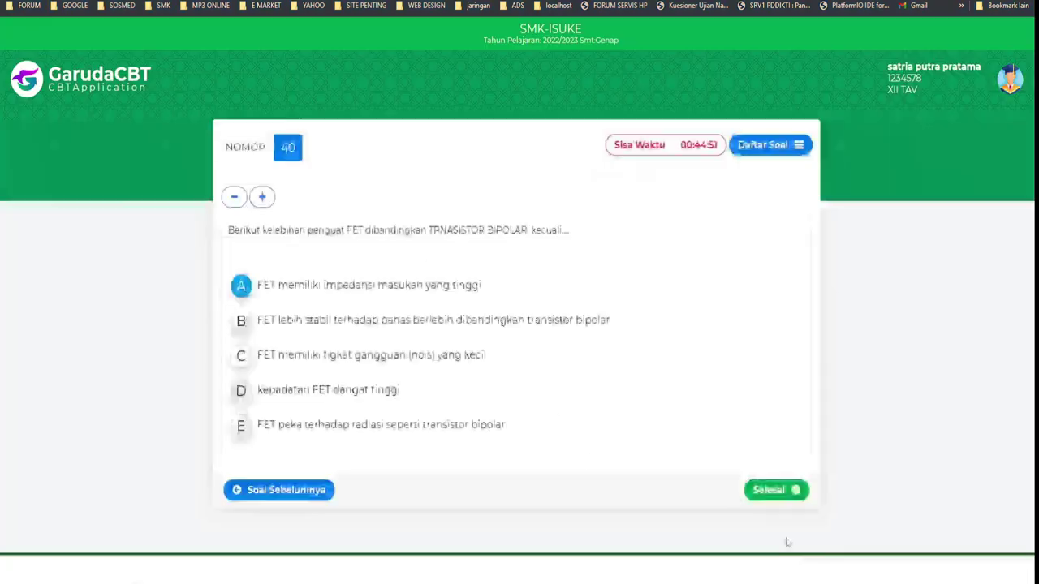
pyautogui.click(788, 489)
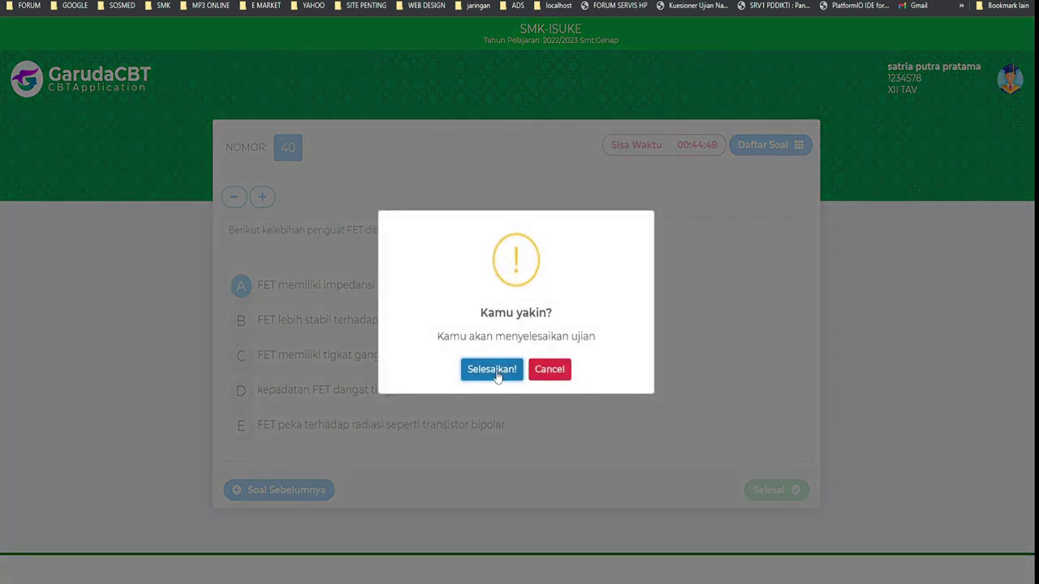
pyautogui.click(492, 370)
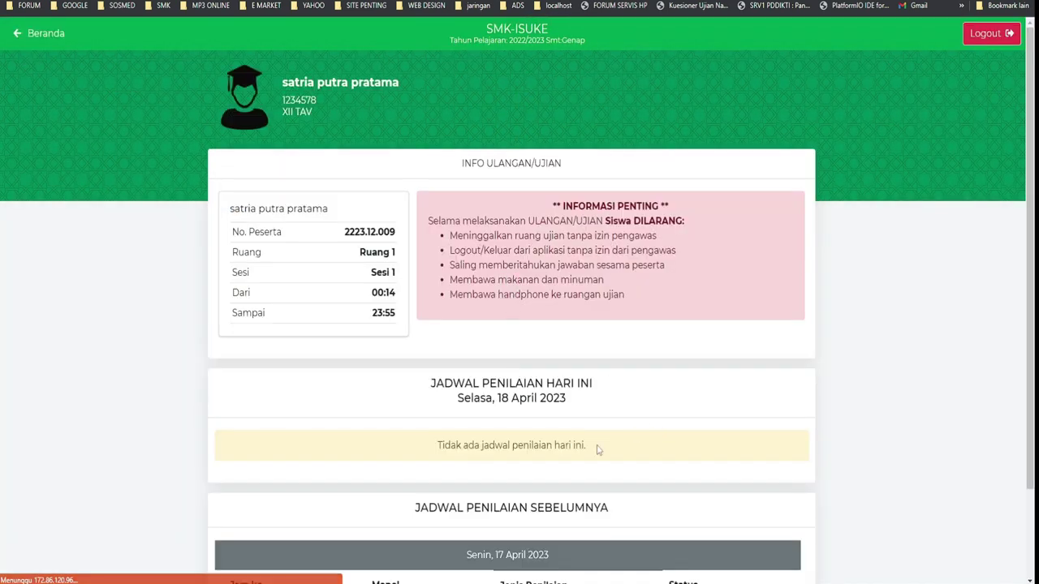
pyautogui.scroll(-3, 600, 390)
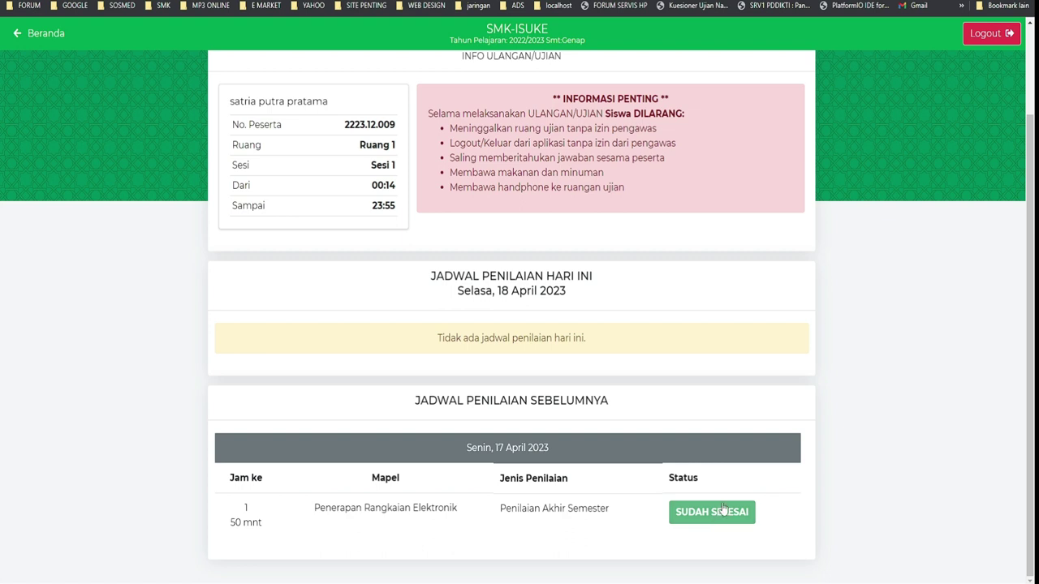
pyautogui.scroll(3, 478, 250)
# - View the student's Penilaian Akhir Semester result details under Nilai Hasil, and log the student out
pyautogui.click(37, 37)
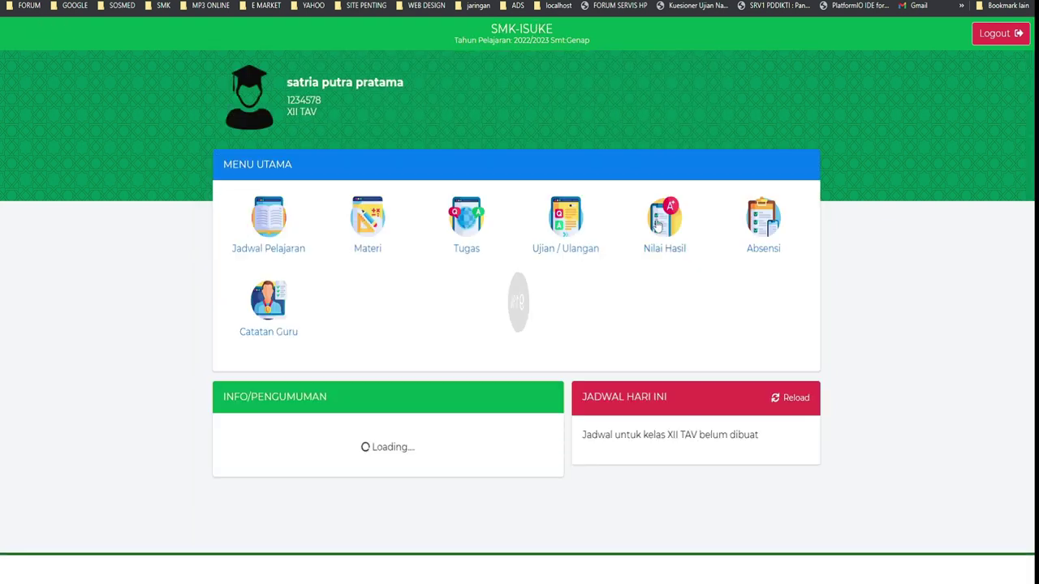
pyautogui.click(663, 221)
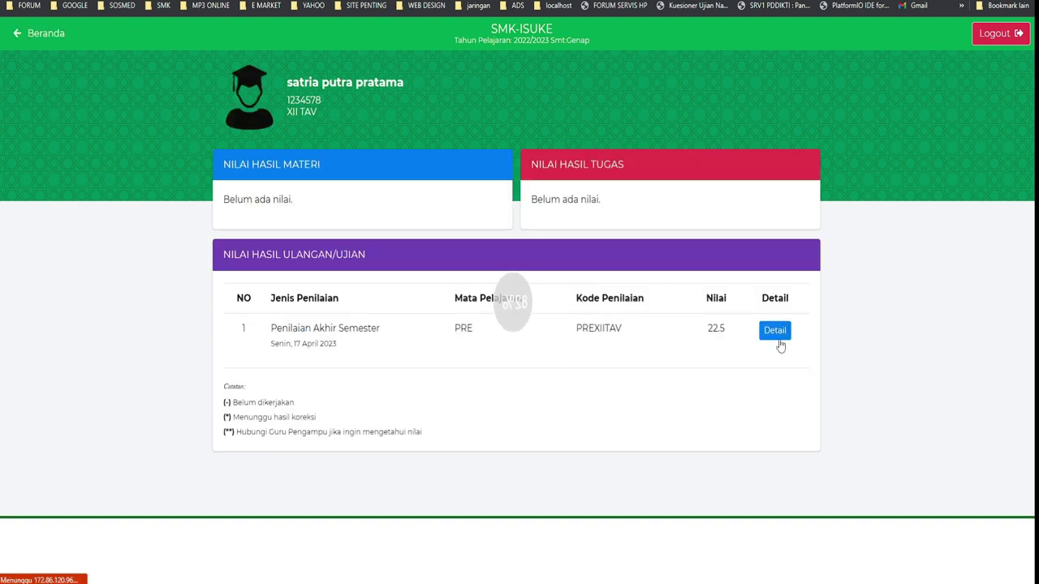
pyautogui.click(777, 331)
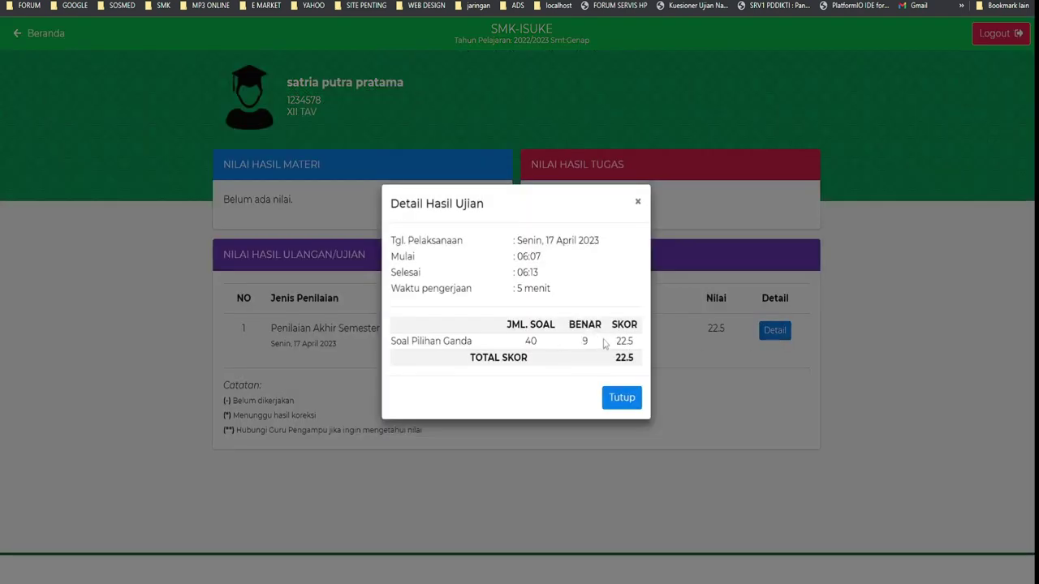
pyautogui.click(618, 396)
pyautogui.click(997, 35)
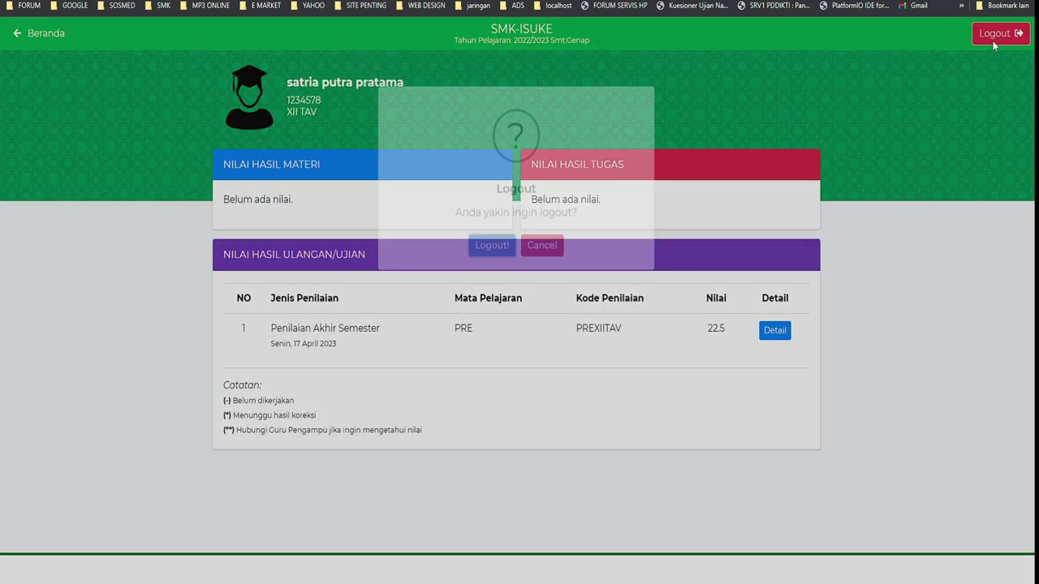
pyautogui.click(490, 371)
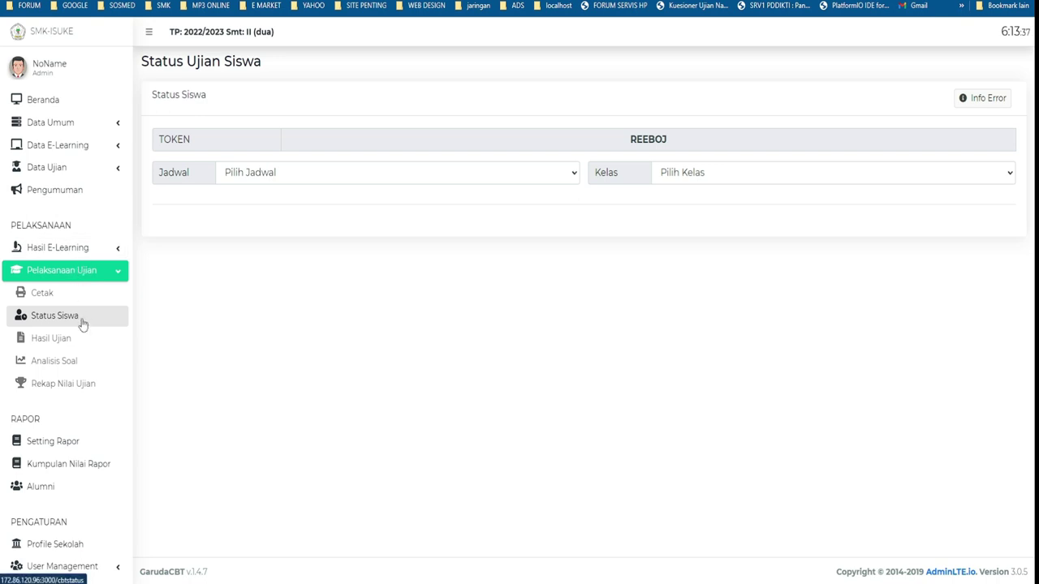
# - In the admin site, load the Analisis Soal question analysis for 2022/2023, semester II (dua), schedule PREXIITAV, and review the questions
pyautogui.click(57, 362)
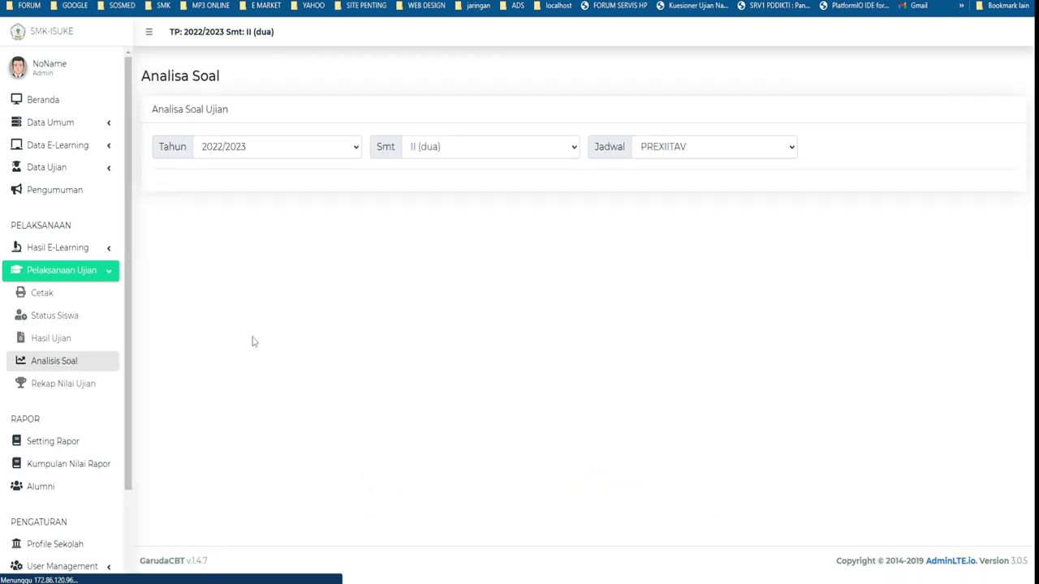
pyautogui.click(300, 150)
pyautogui.click(303, 163)
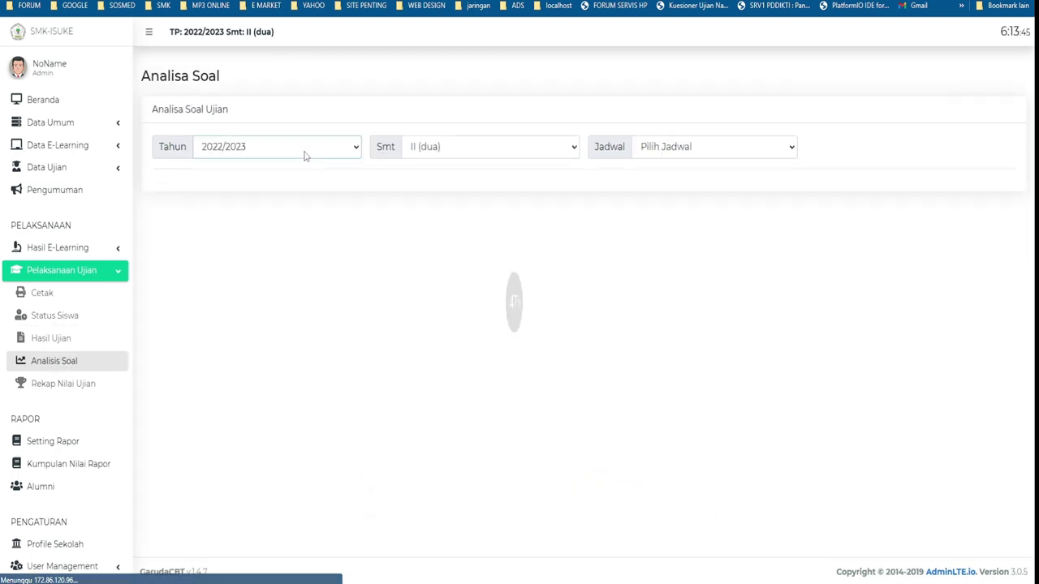
pyautogui.click(512, 153)
pyautogui.click(512, 153)
pyautogui.click(692, 151)
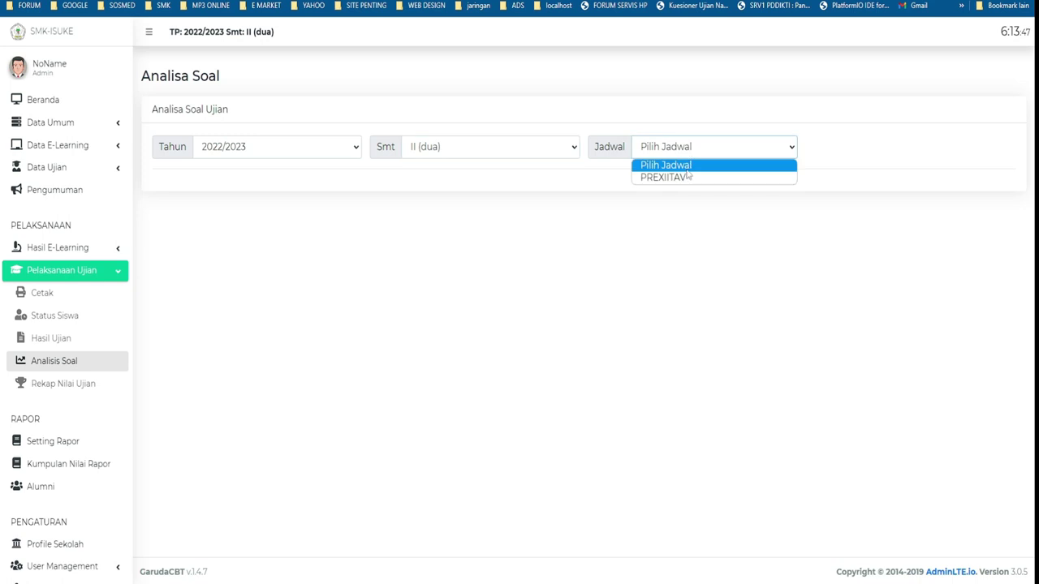
pyautogui.click(687, 178)
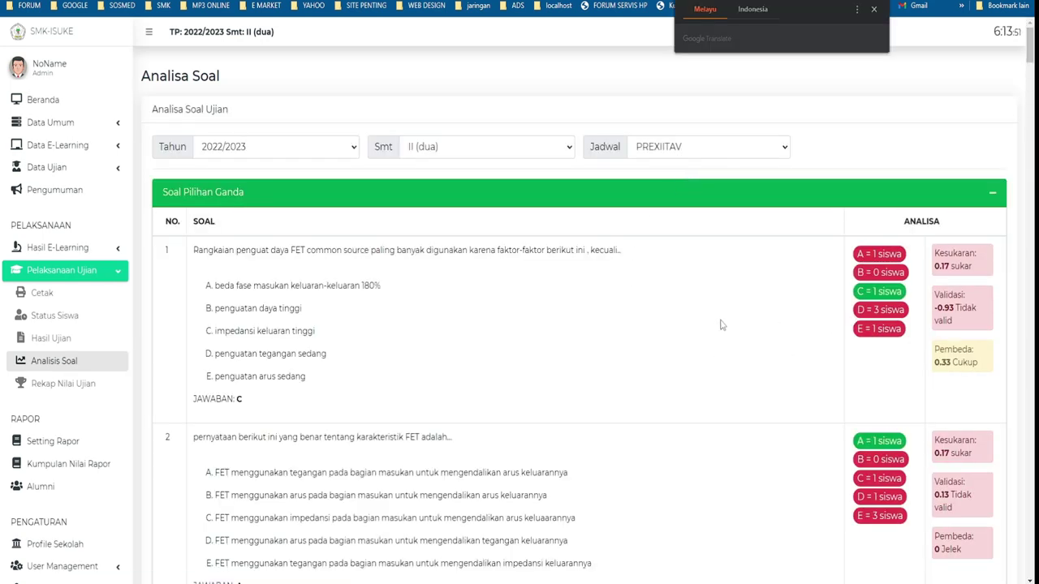
pyautogui.scroll(-4, 721, 324)
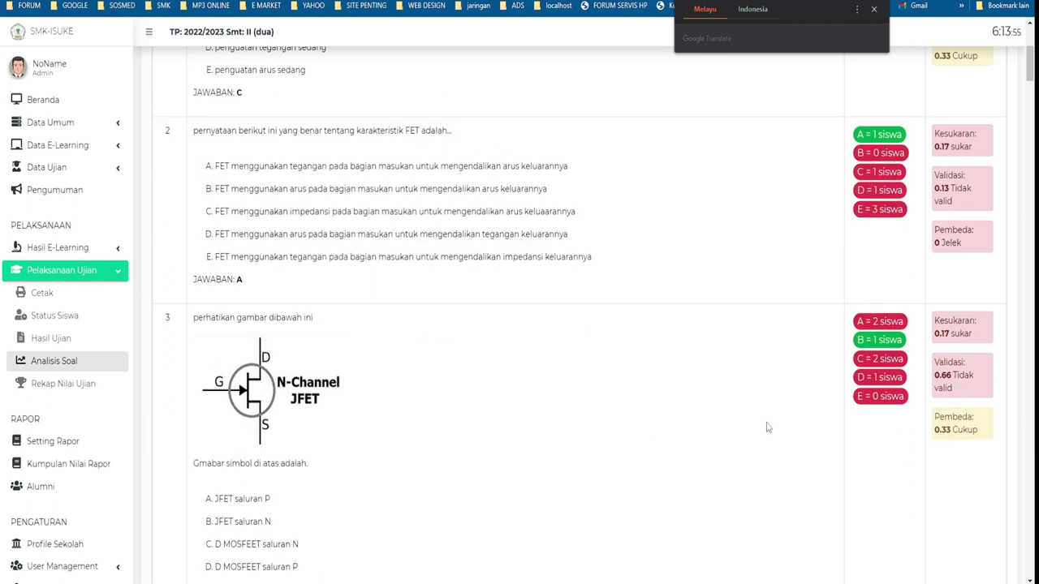
# - Recap the grades of question bank PREXIITAV in Rekap Nilai Ujian, and go back to Analisis Soal
pyautogui.click(69, 384)
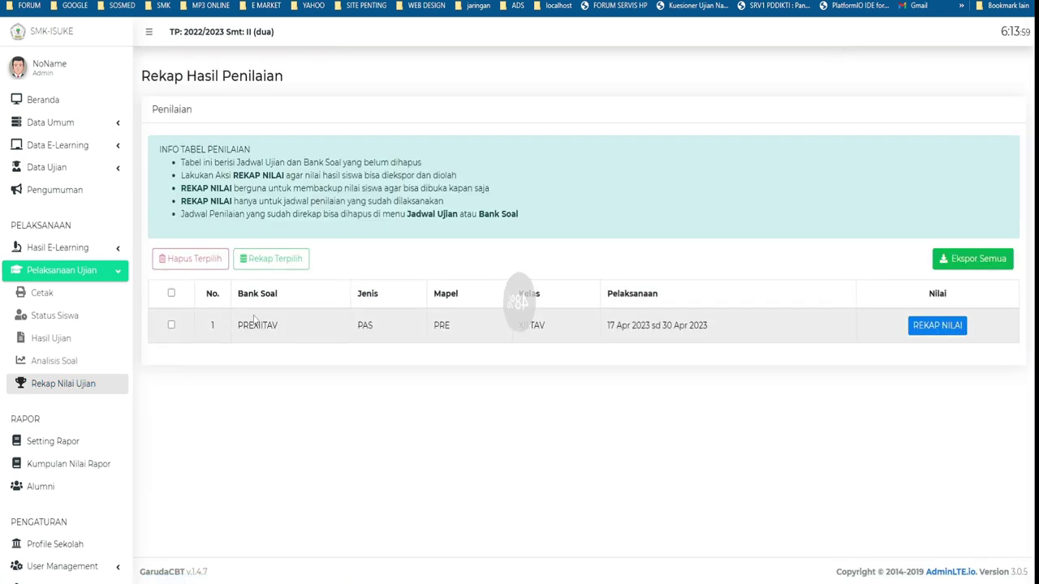
pyautogui.click(930, 328)
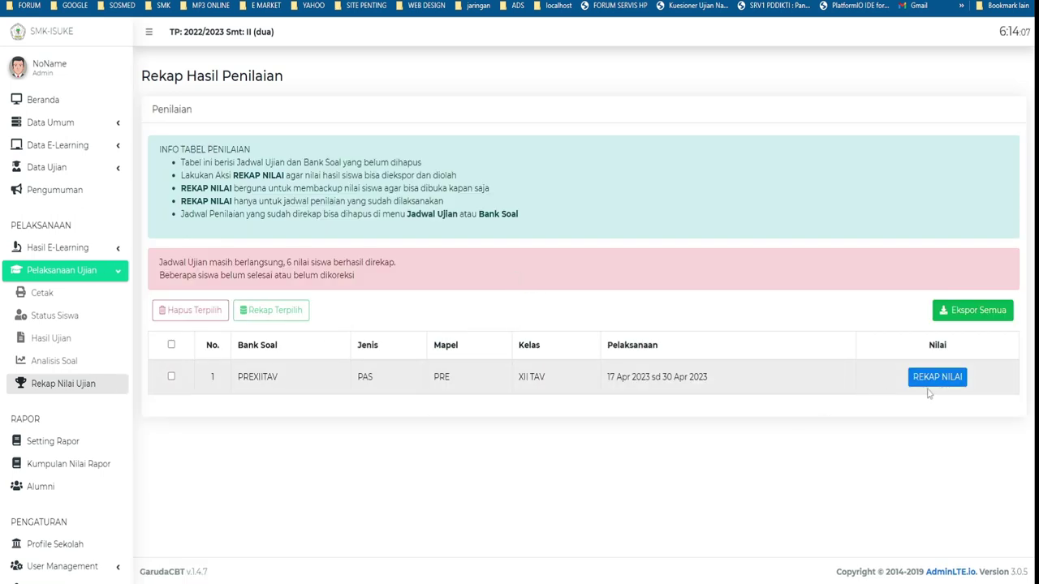
pyautogui.click(68, 361)
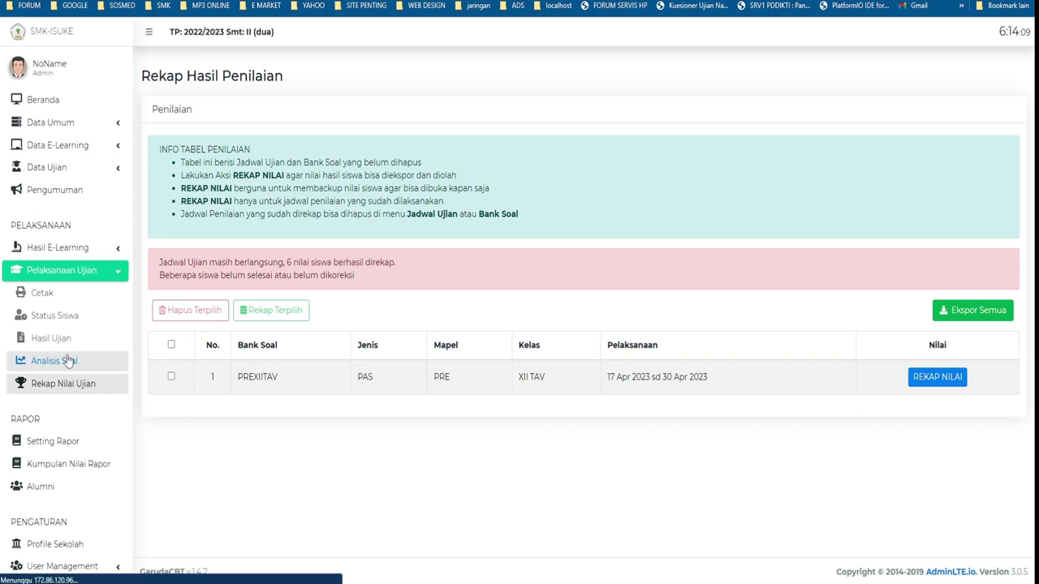
# - Load the Hasil Ujian exam results for class XII TAV and schedule PREXIITAV
pyautogui.click(64, 344)
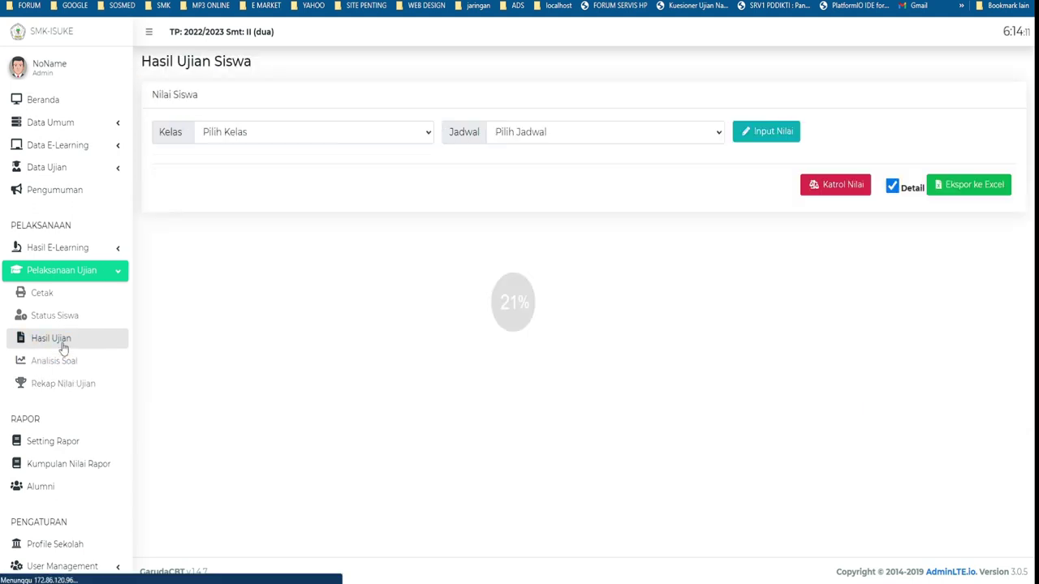
pyautogui.click(284, 127)
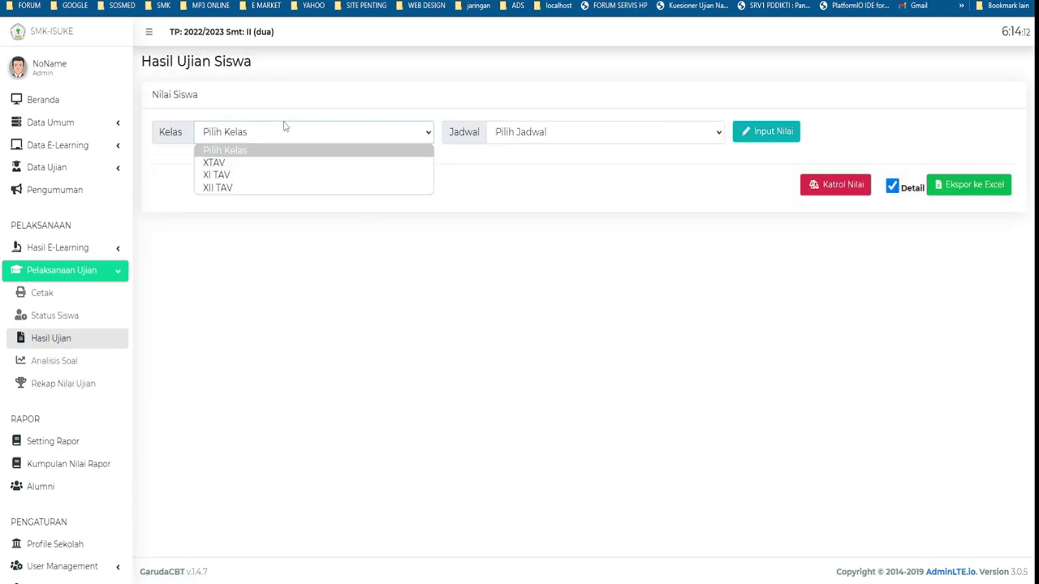
pyautogui.click(280, 188)
pyautogui.click(581, 134)
pyautogui.click(552, 162)
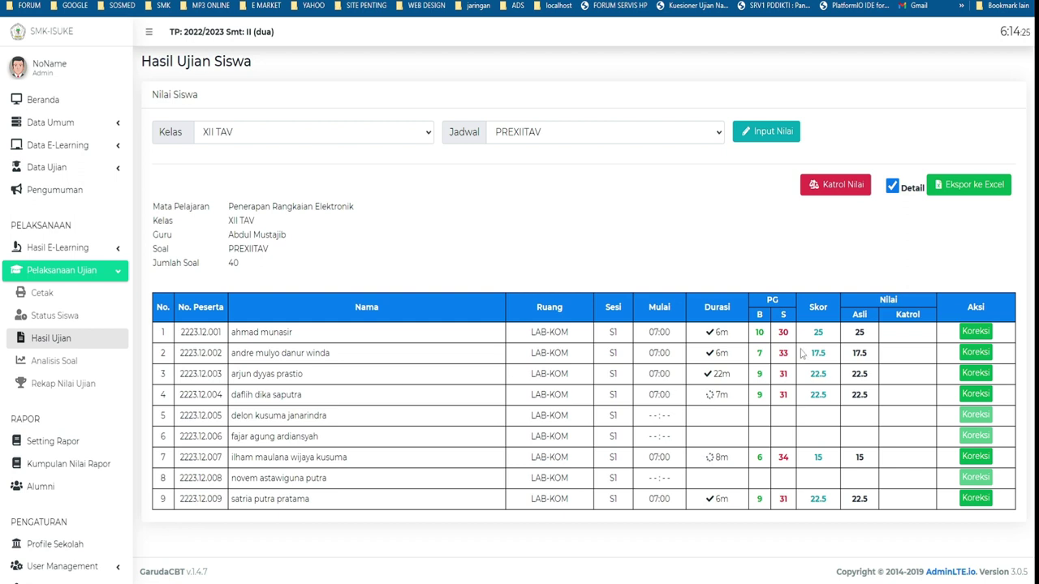
# - Open the correction page of the first student in the results and mark the answers as corrected, returning to the results list
pyautogui.click(978, 333)
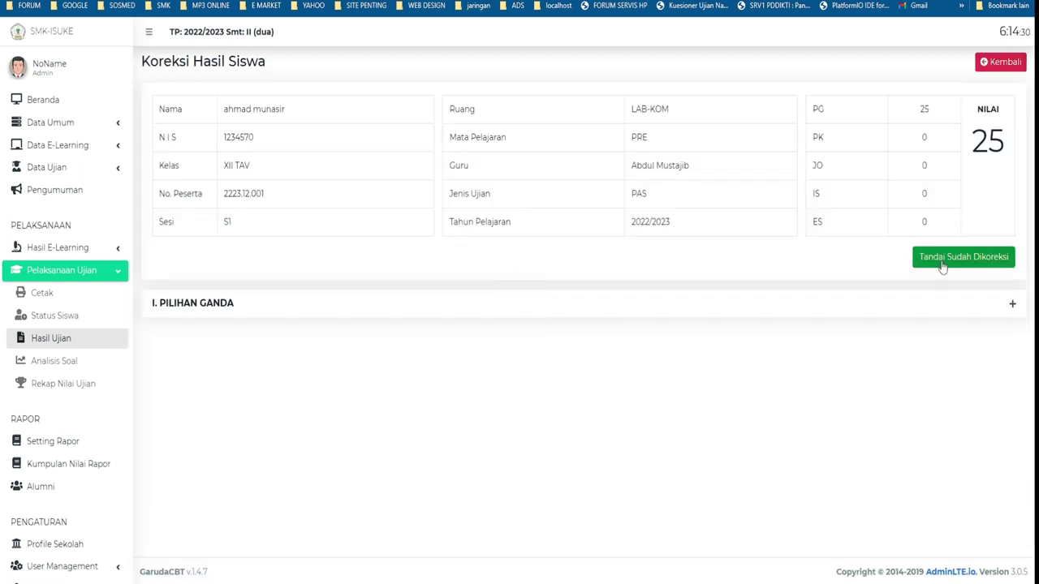
pyautogui.click(943, 264)
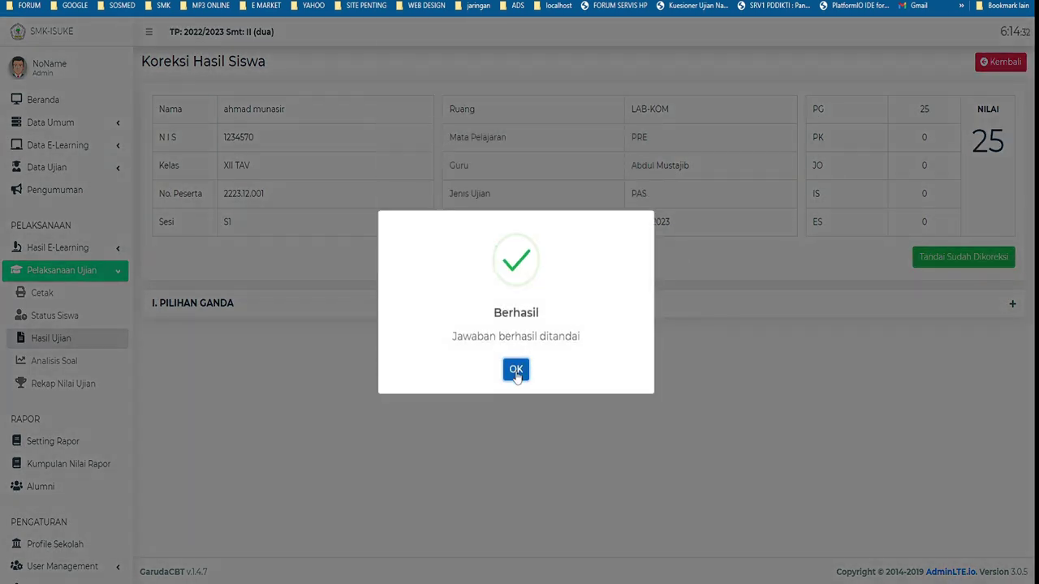
pyautogui.click(514, 432)
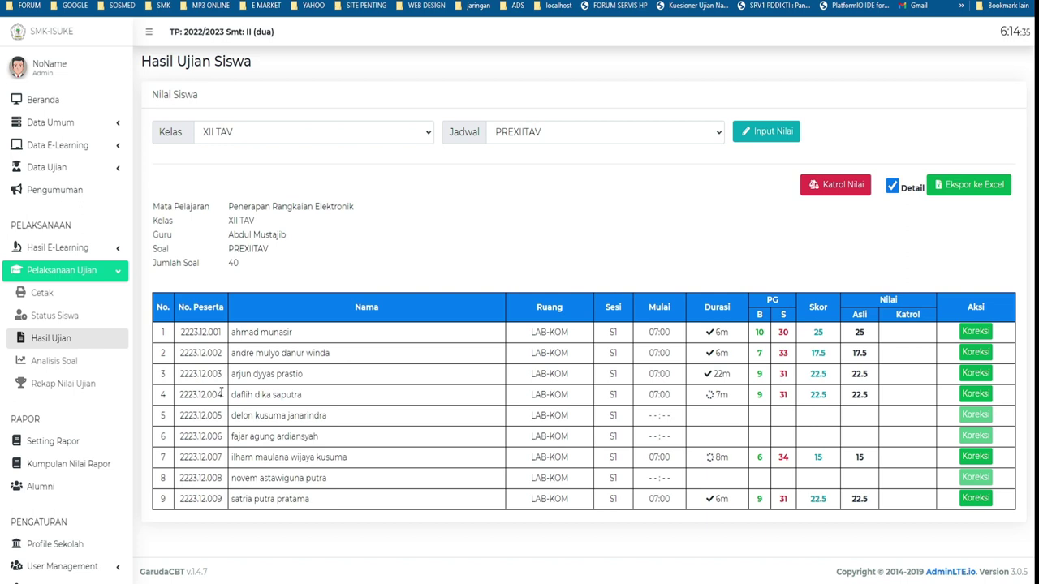
# - Load the Status Siswa exam status for schedule PREXIITAV and class XII TAV
pyautogui.click(65, 318)
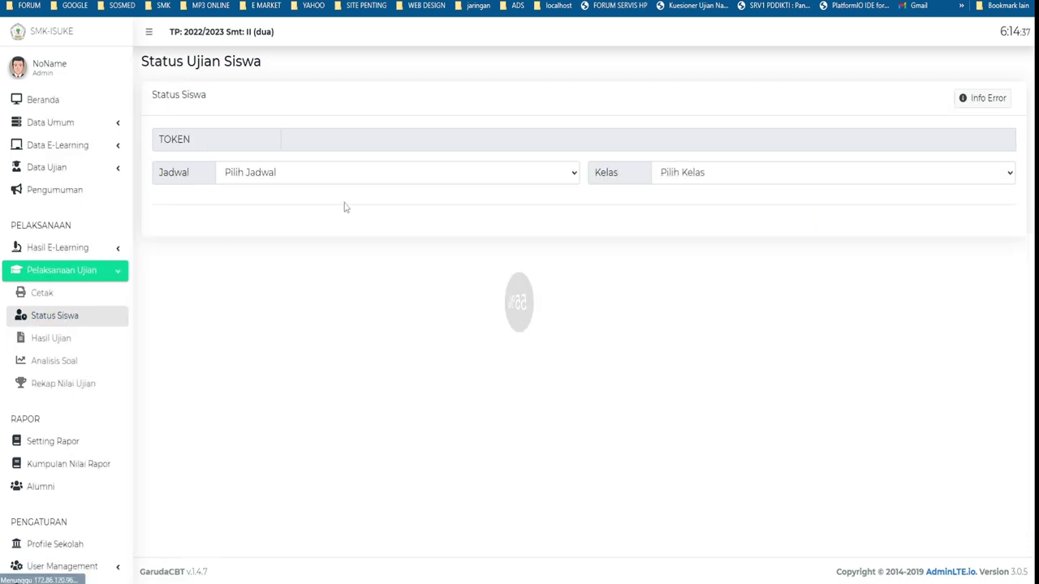
pyautogui.click(338, 172)
pyautogui.click(306, 202)
pyautogui.click(701, 175)
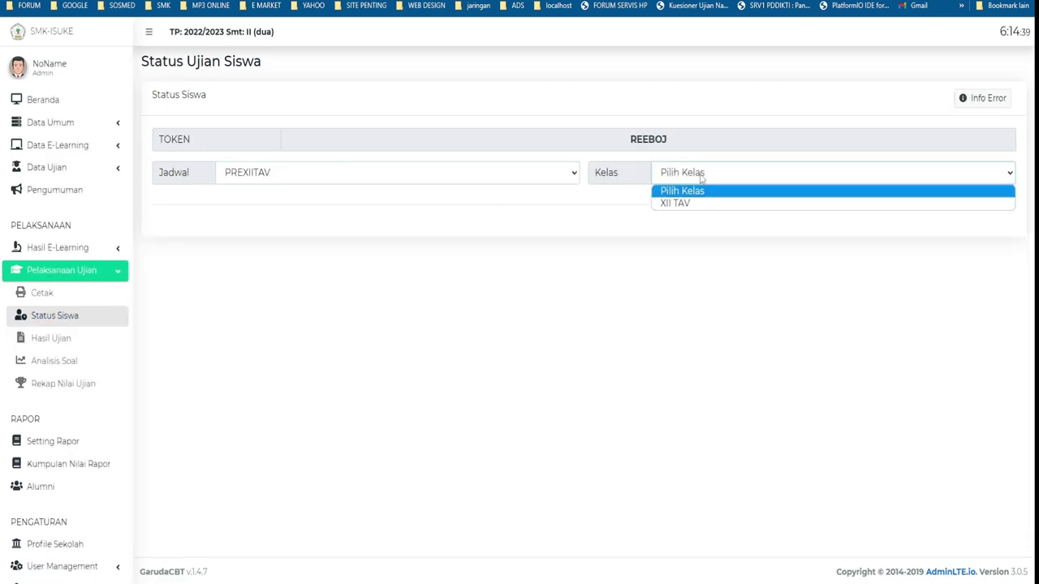
pyautogui.click(700, 201)
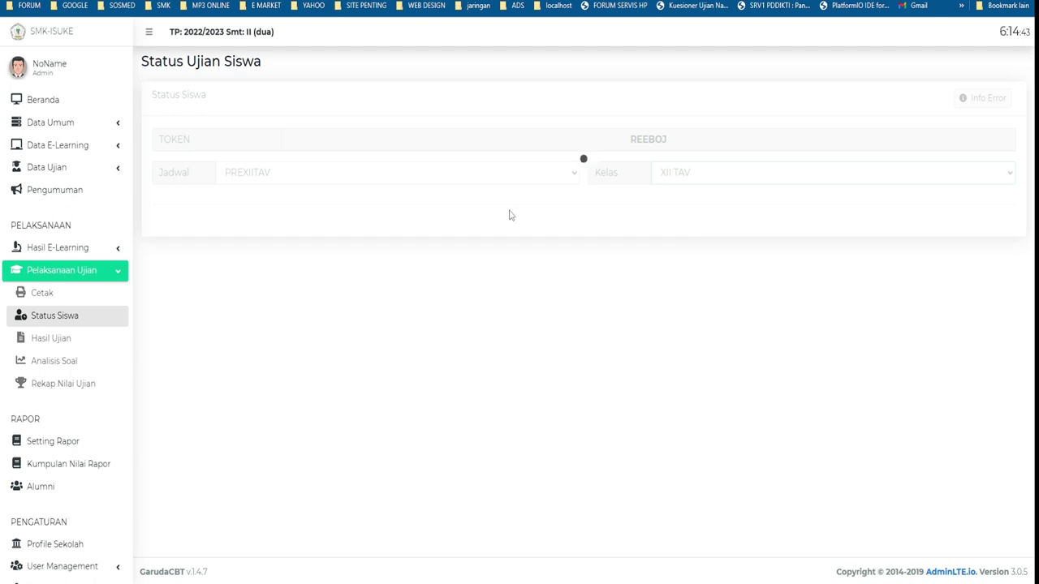
# - Open the Beranda dashboard separately, view the Bank Soal list from it, and return to the student status page
pyautogui.rightClick(56, 107)
pyautogui.click(63, 112)
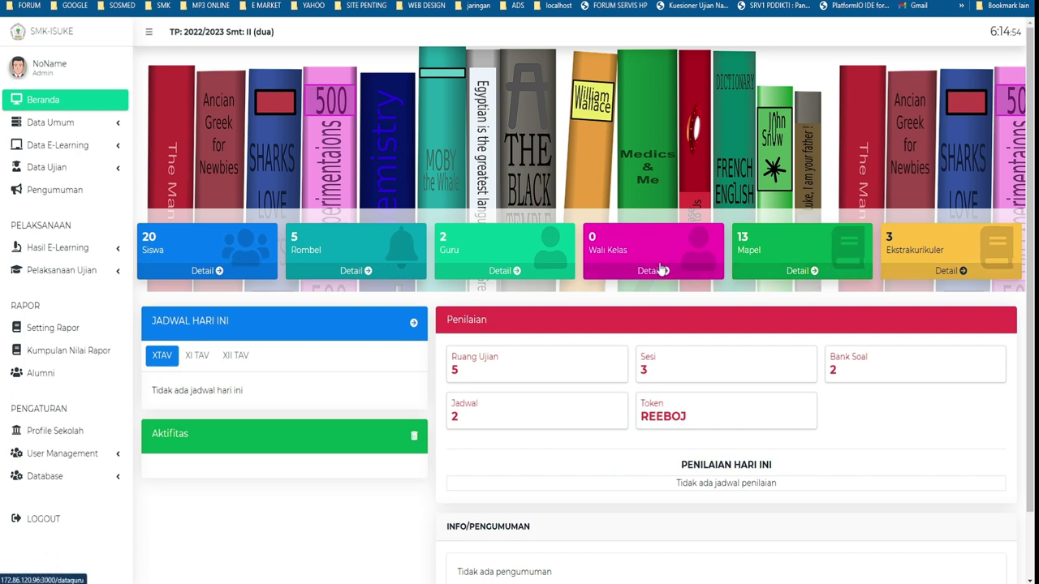
pyautogui.click(852, 373)
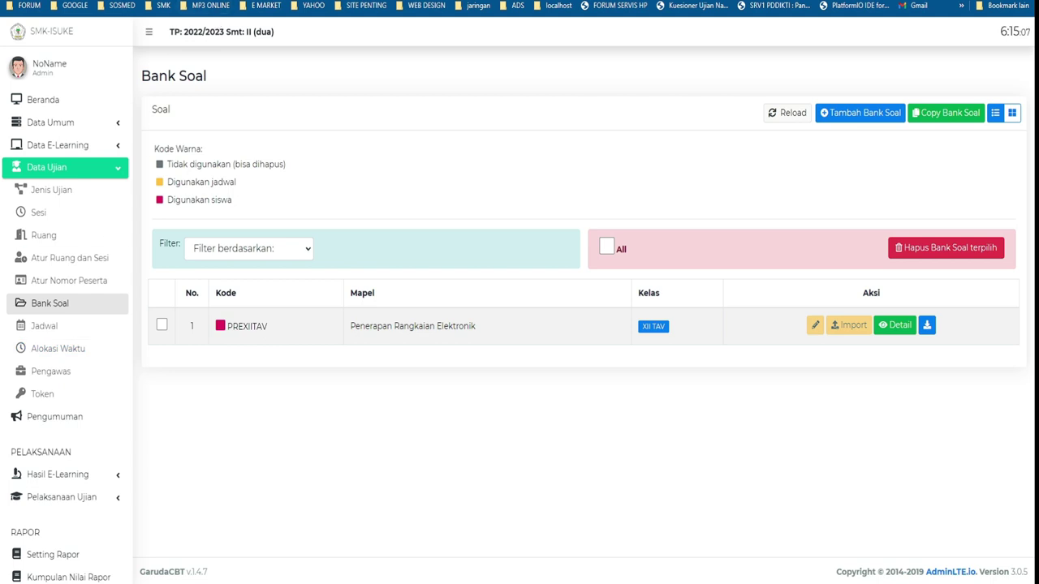
pyautogui.hotkey('alt', 'Left')
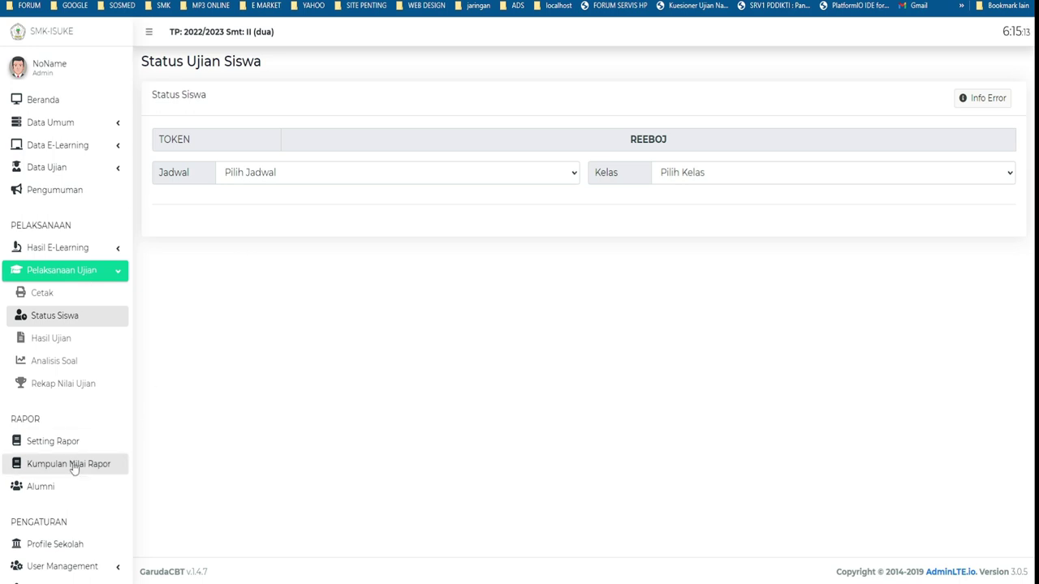
# - Open the database update page, check the database, run the update, and return to the application
pyautogui.scroll(-1, 81, 489)
pyautogui.click(111, 513)
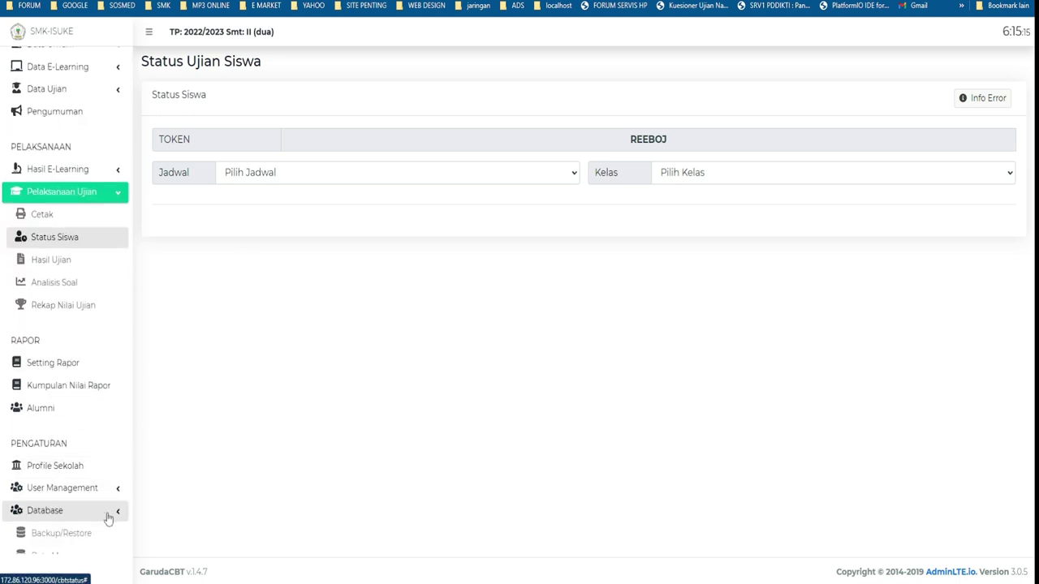
pyautogui.scroll(-1, 89, 519)
pyautogui.click(69, 518)
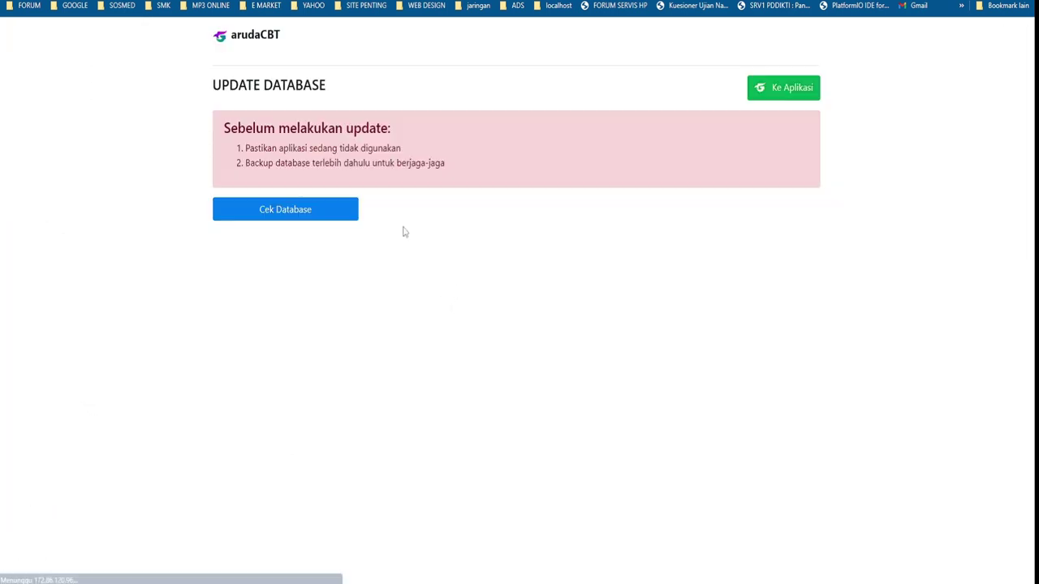
pyautogui.click(327, 207)
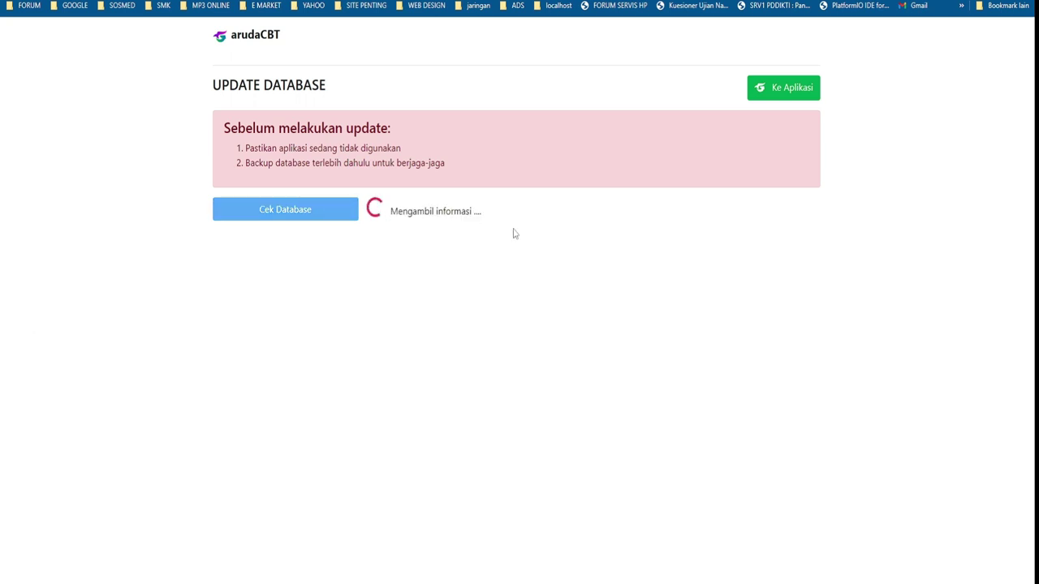
pyautogui.click(455, 202)
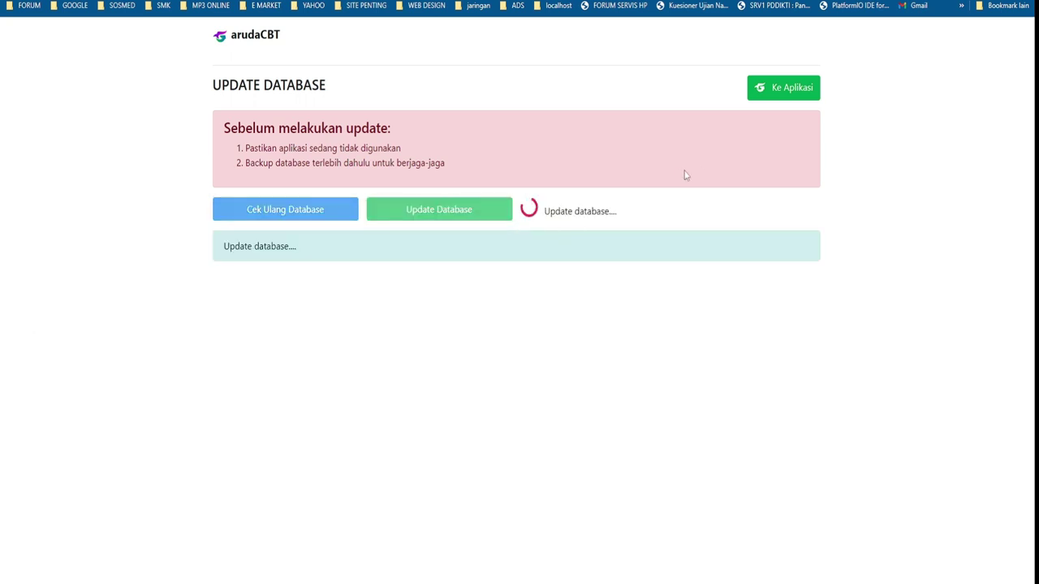
pyautogui.click(763, 89)
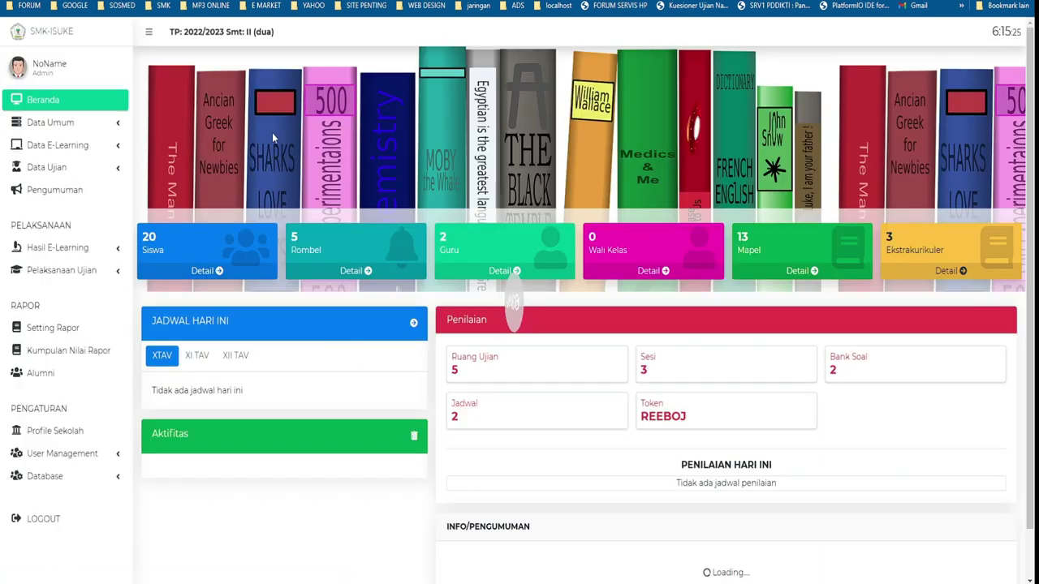
# - Reload Status Siswa and request the exam status for schedule PREXIITAV, class XII TAV again
pyautogui.click(61, 270)
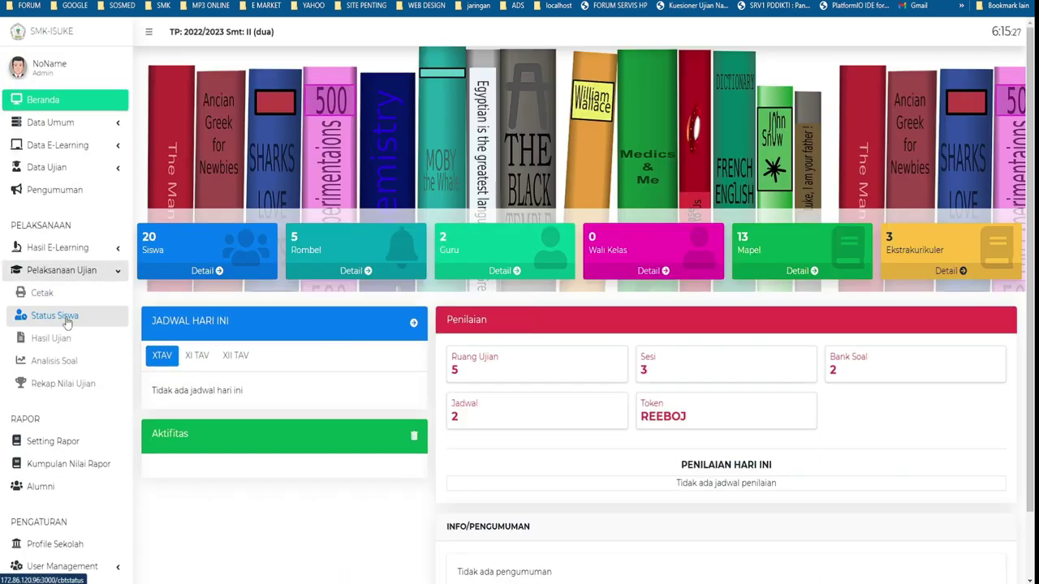
pyautogui.click(69, 344)
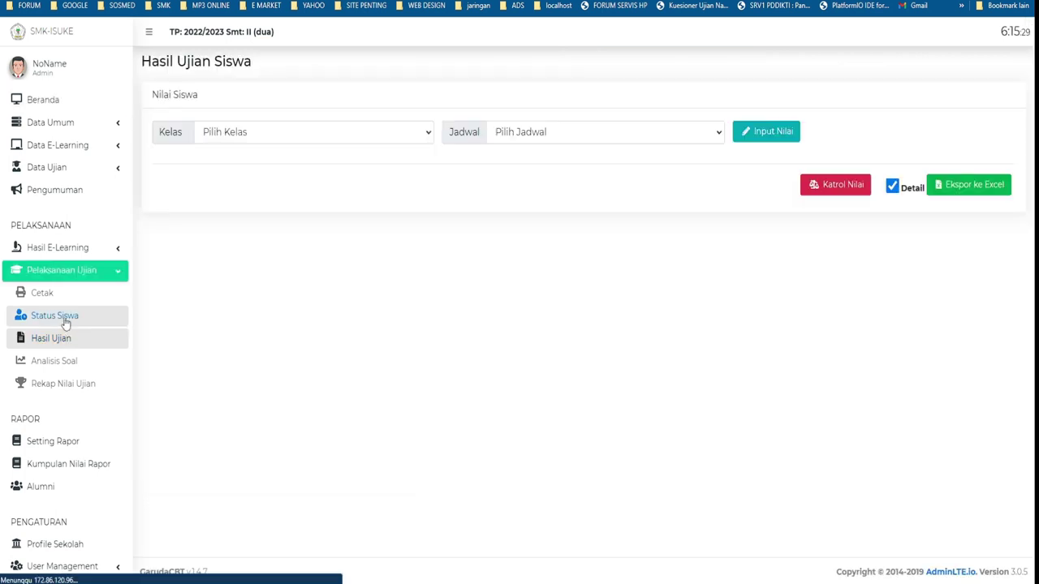
pyautogui.click(65, 321)
pyautogui.click(302, 172)
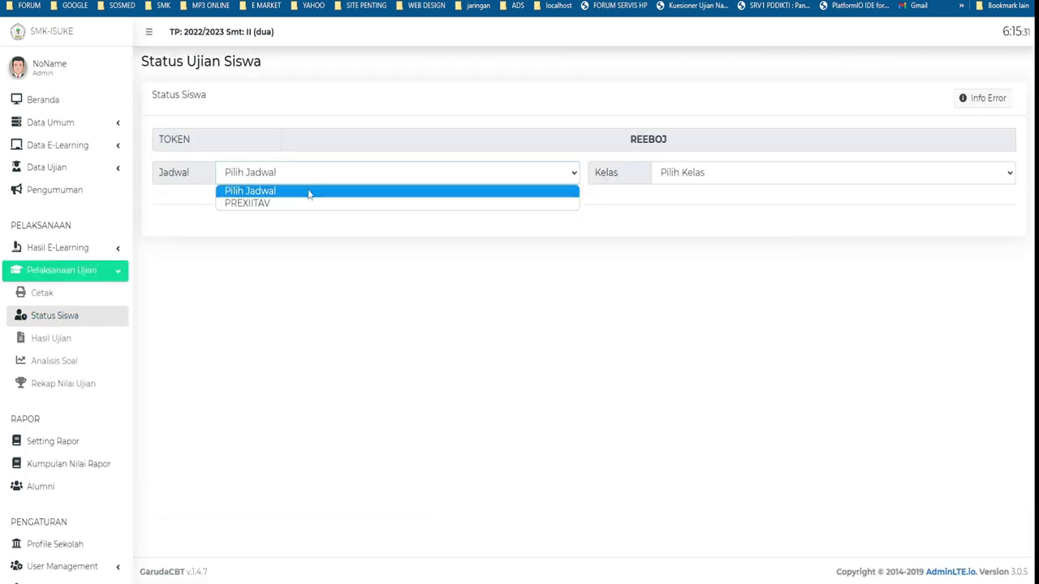
pyautogui.click(309, 203)
pyautogui.click(694, 172)
pyautogui.click(693, 203)
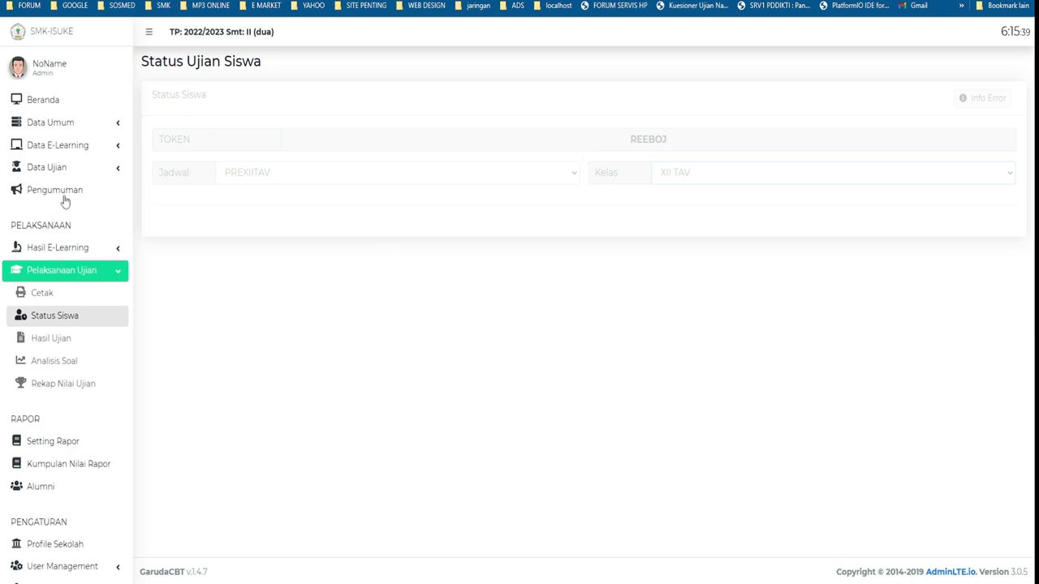
# - Open the Peserta Ujian participant list in Cetak and set its exam type to Penilaian Akhir Semester (PAS)
pyautogui.click(47, 102)
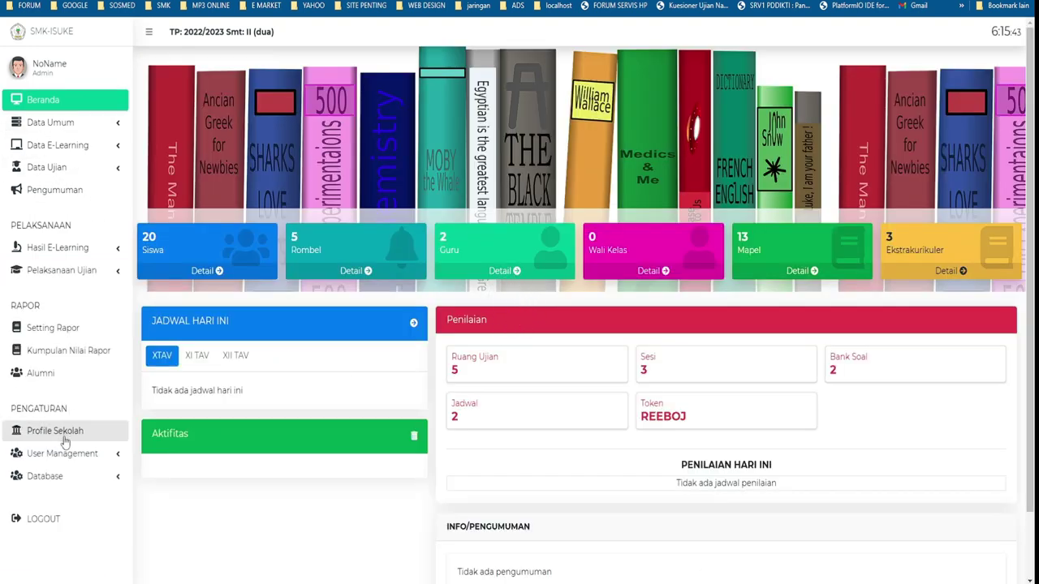
pyautogui.click(108, 276)
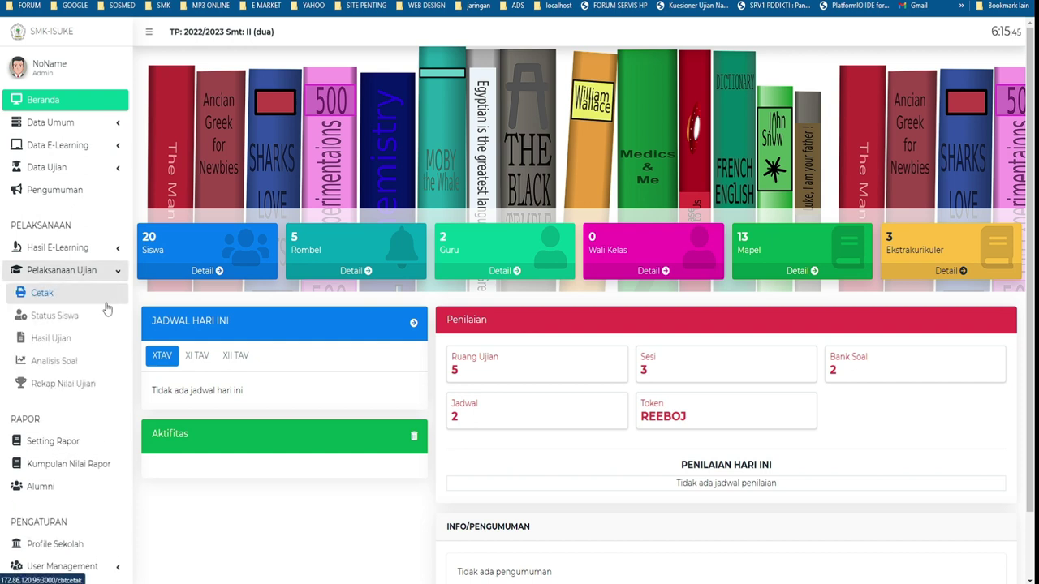
pyautogui.click(75, 295)
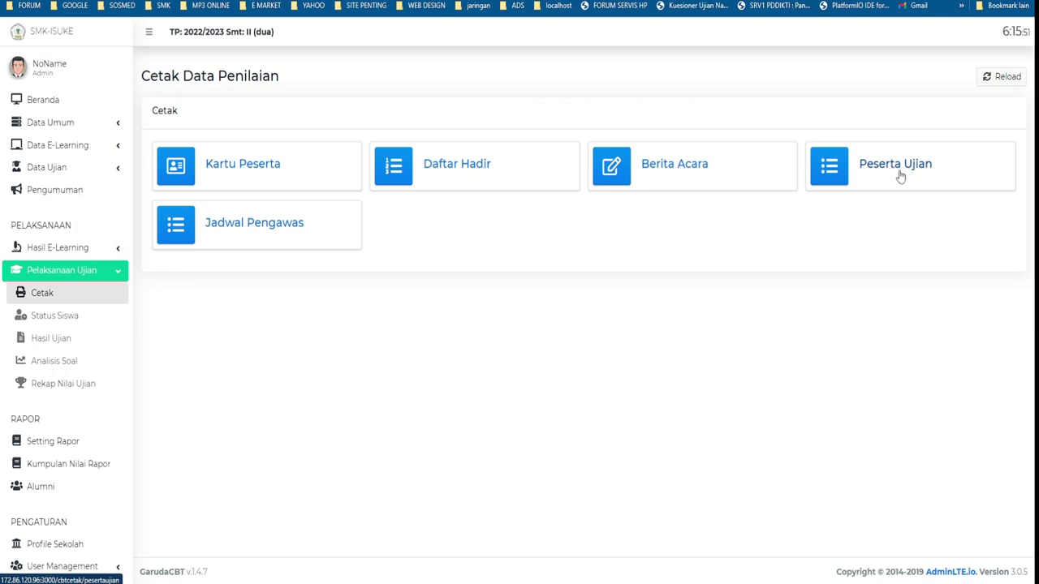
pyautogui.click(899, 177)
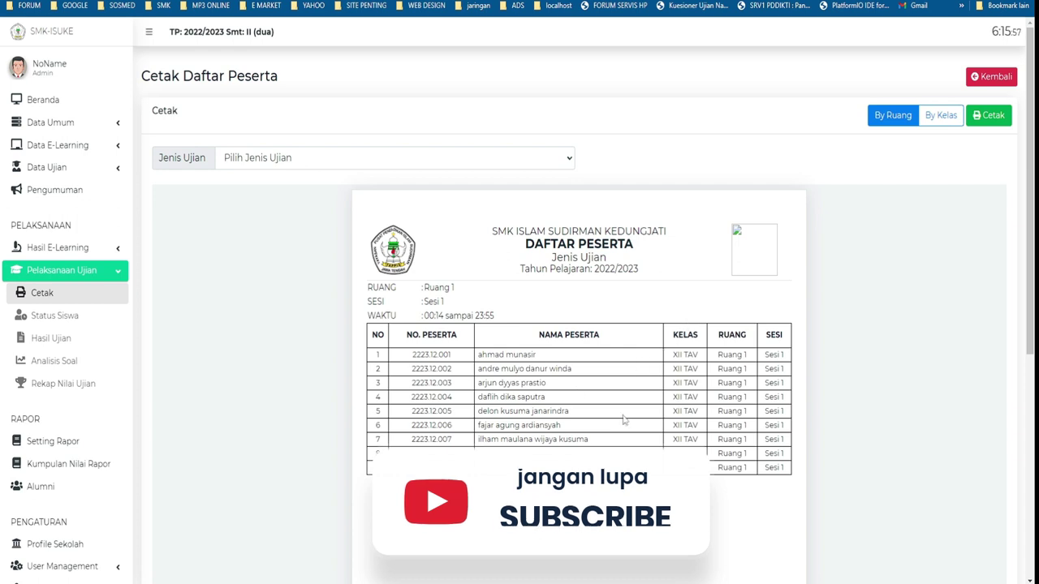
pyautogui.click(439, 154)
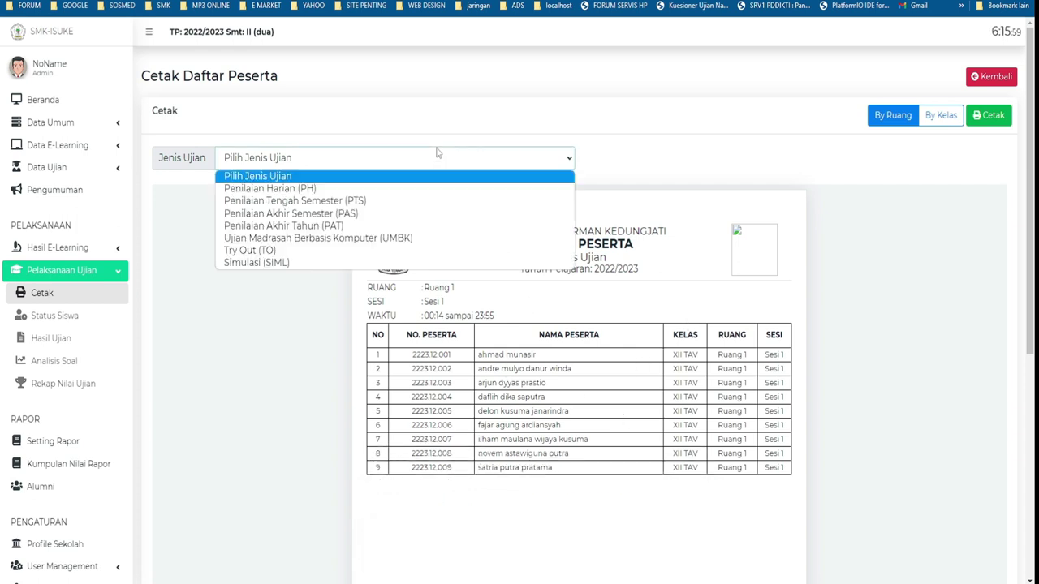
pyautogui.click(398, 213)
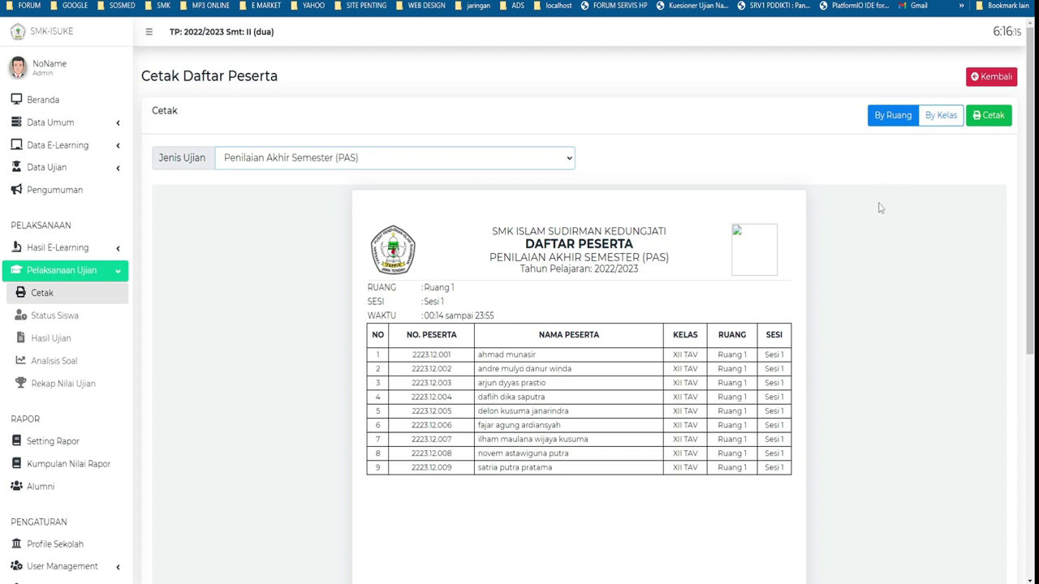
# - Show the printable participant list by room and review the Ruang 1 page
pyautogui.click(897, 118)
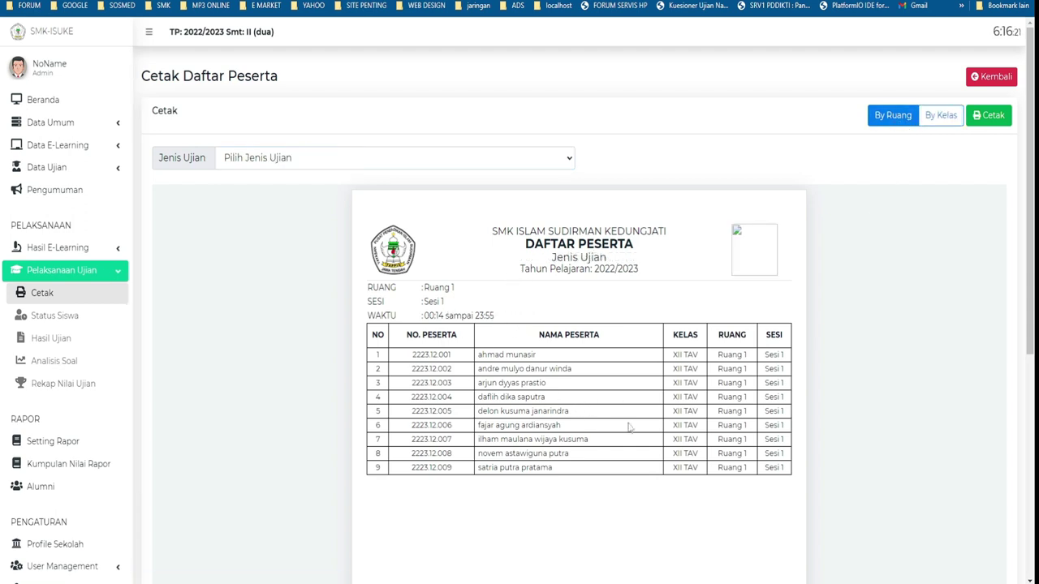
pyautogui.scroll(-3, 644, 389)
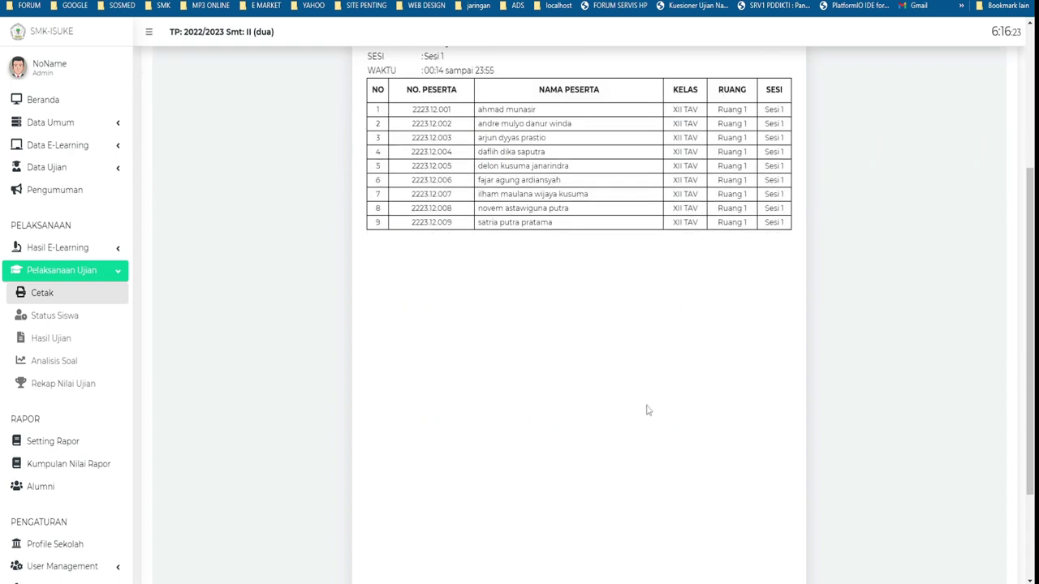
pyautogui.scroll(3, 647, 411)
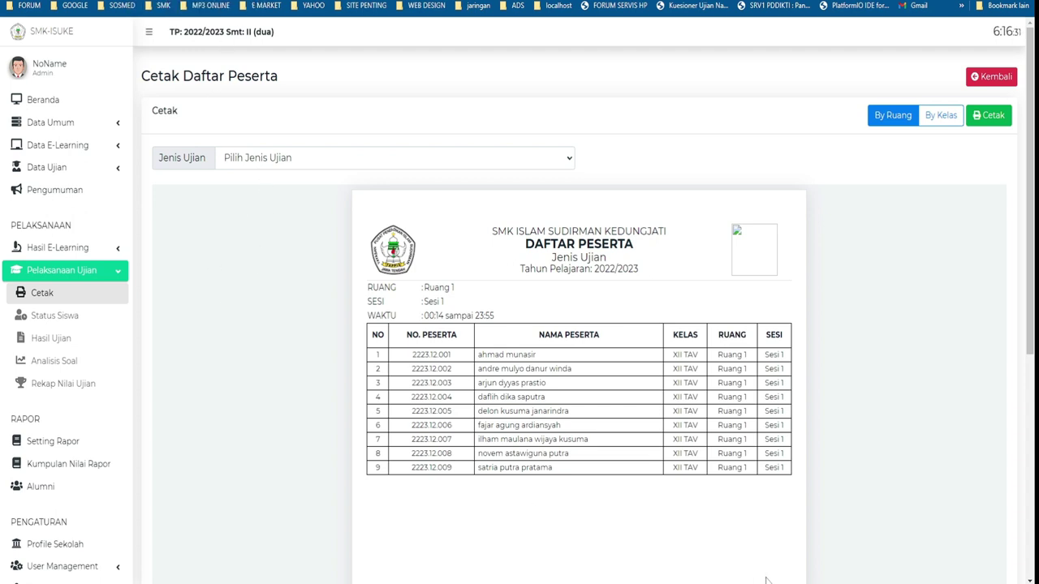
# - Switch to the Bitvise terminal window with the server speed tests and close it
pyautogui.moveTo(766, 583)
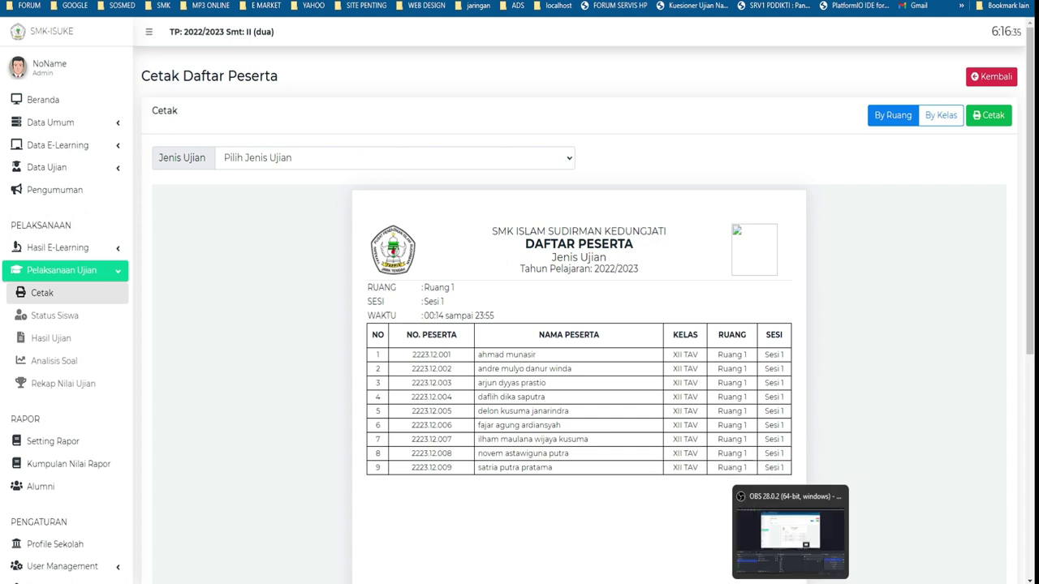
pyautogui.hotkey('alt', 'Tab')
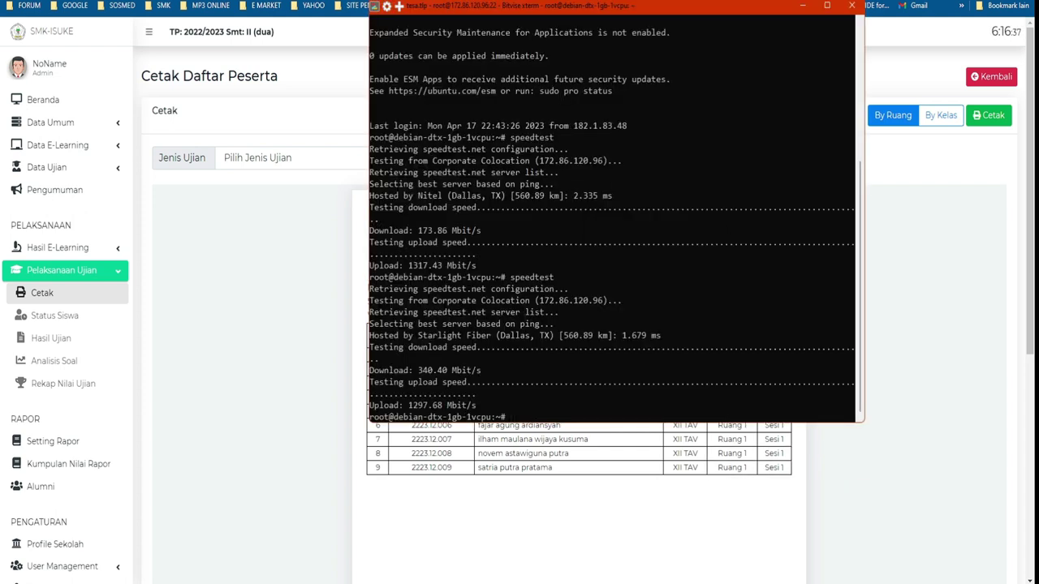
pyautogui.click(852, 5)
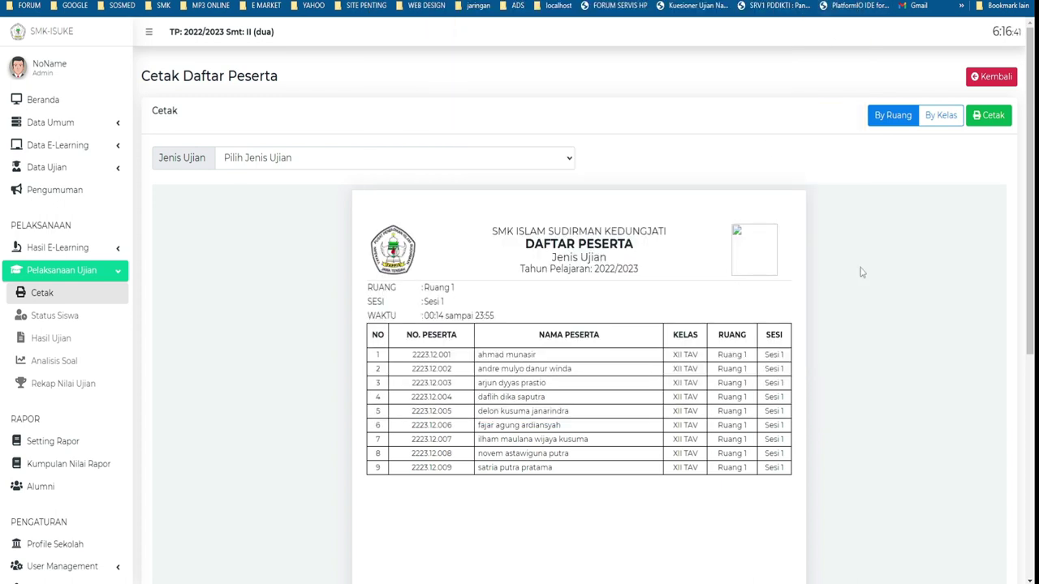